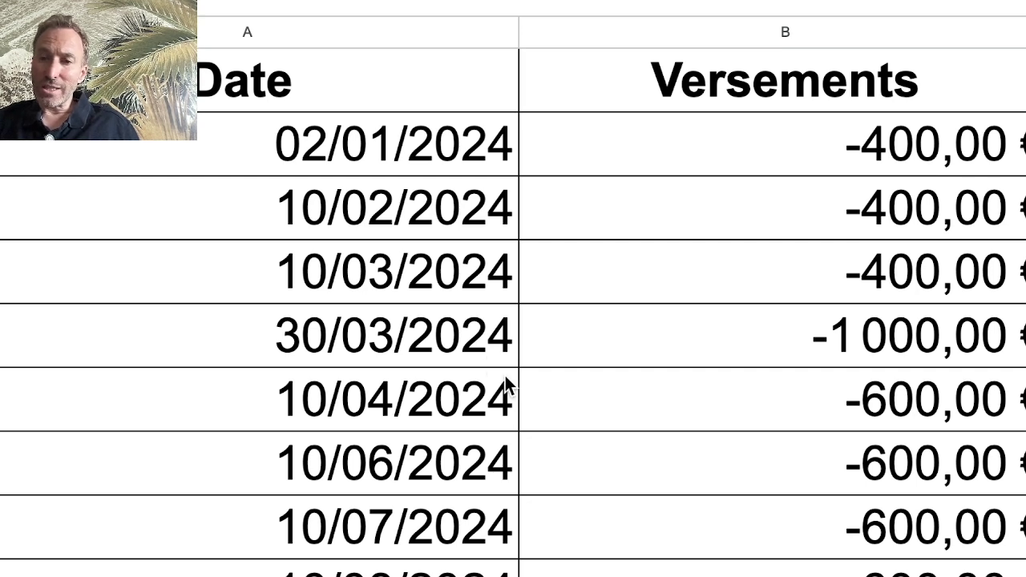
# Examine the Versements column, focusing on the payments dated 02/01/2024 and 10/02/2024
pyautogui.click(640, 159)
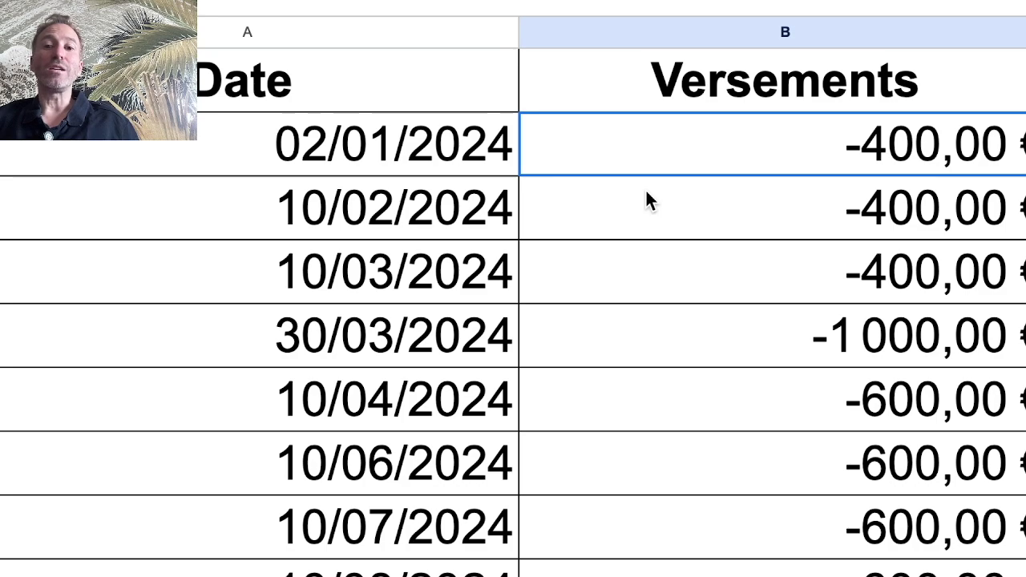
pyautogui.scroll(-4, 648, 209)
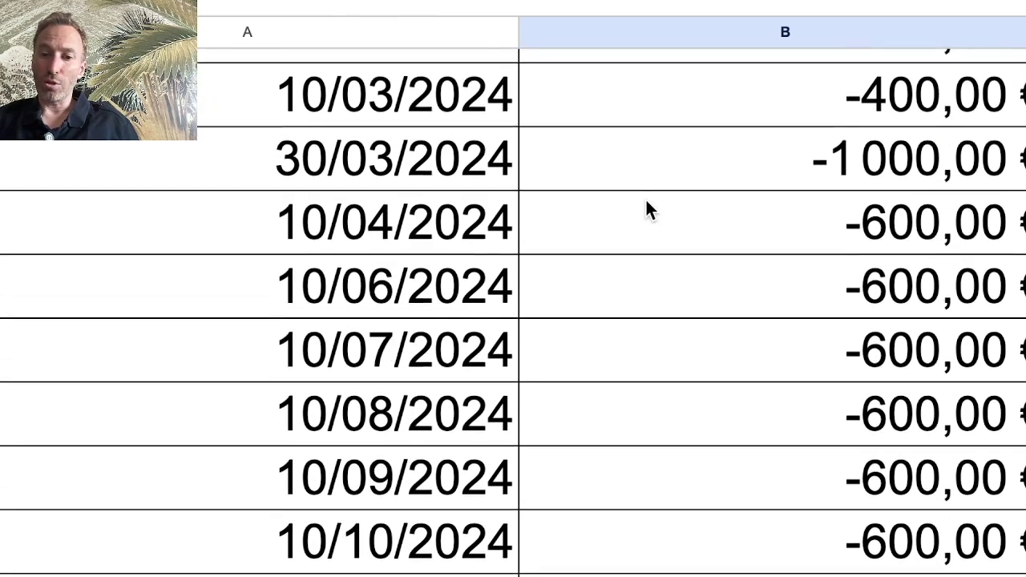
pyautogui.scroll(-1, 648, 208)
pyautogui.scroll(5, 648, 209)
pyautogui.scroll(1, 648, 209)
pyautogui.hscroll(1, 648, 208)
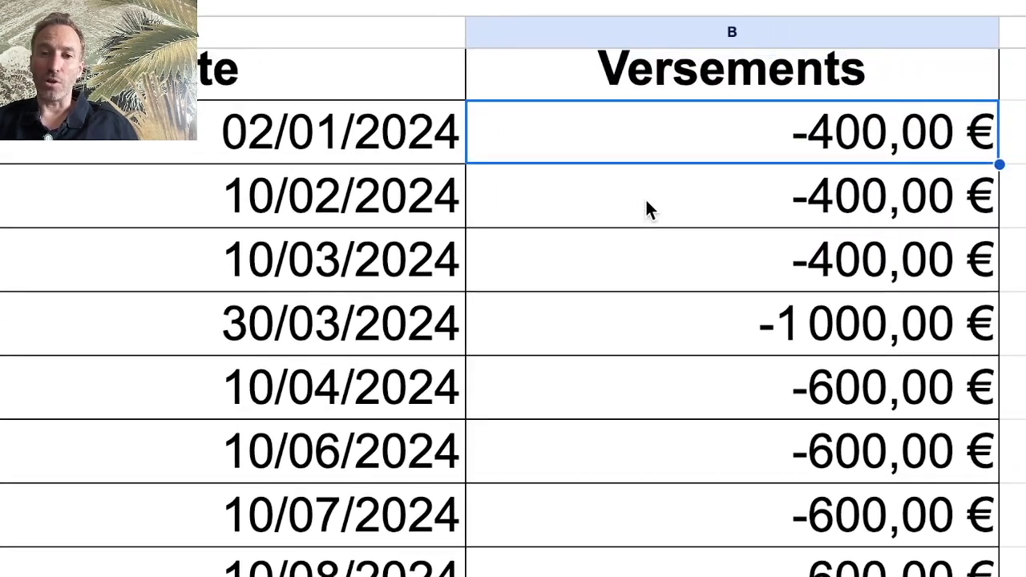
pyautogui.click(761, 180)
pyautogui.click(762, 146)
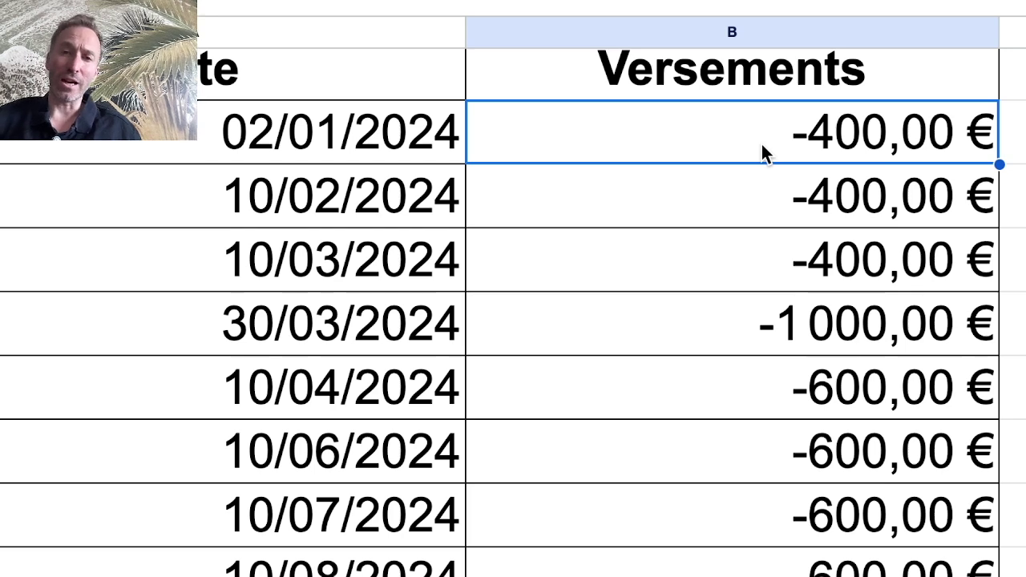
pyautogui.click(700, 192)
pyautogui.click(712, 134)
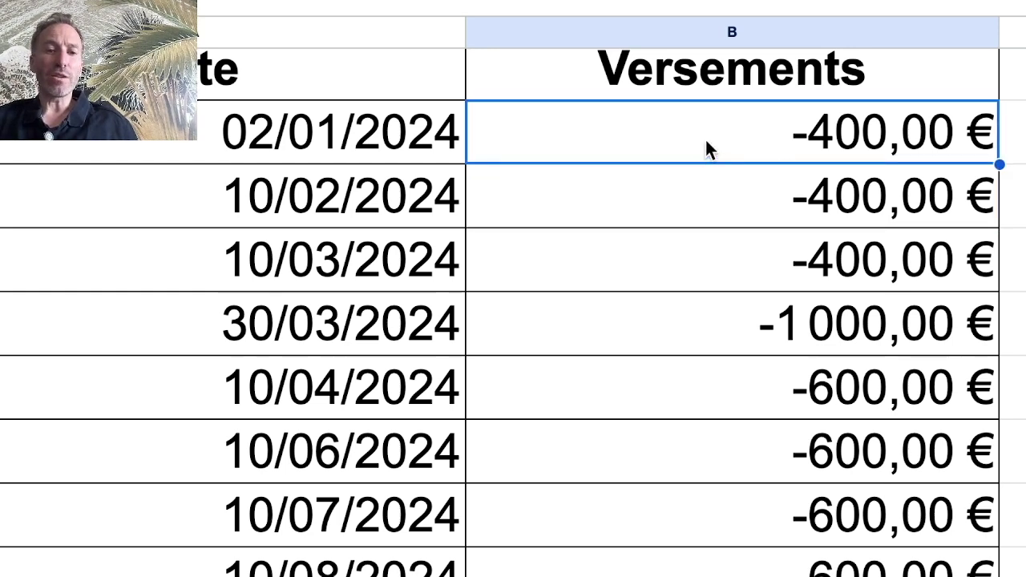
# Go through the individual payments in the Versements column from 10/02/2024 to 10/12/2024
pyautogui.click(707, 210)
pyautogui.click(706, 237)
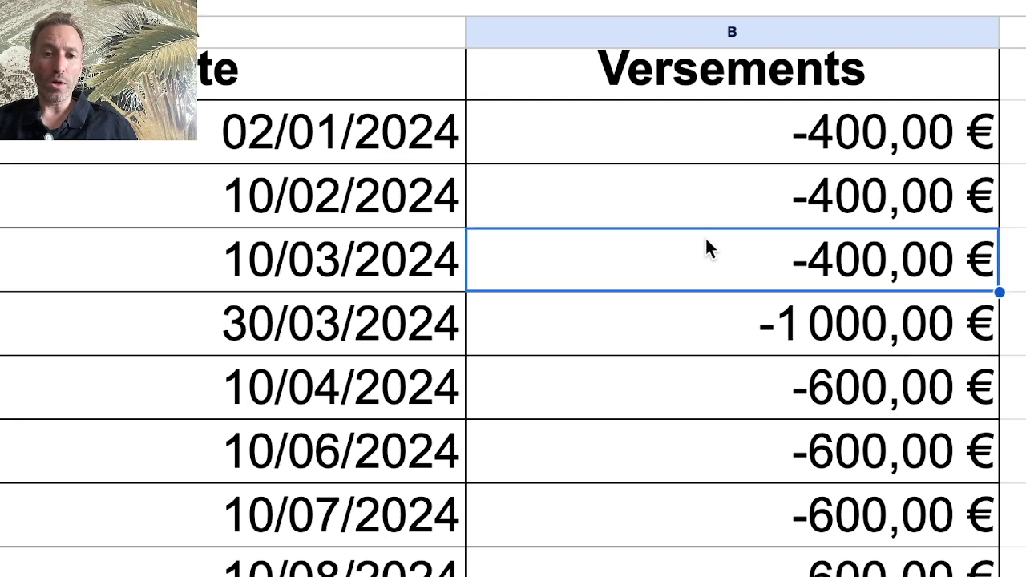
pyautogui.click(702, 337)
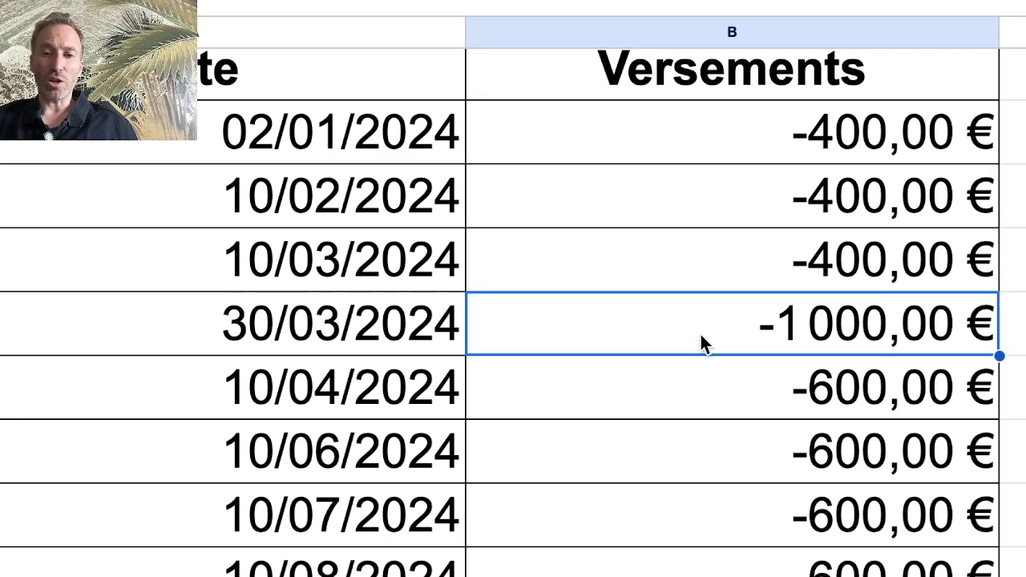
pyautogui.scroll(-1, 700, 332)
pyautogui.hscroll(1, 700, 332)
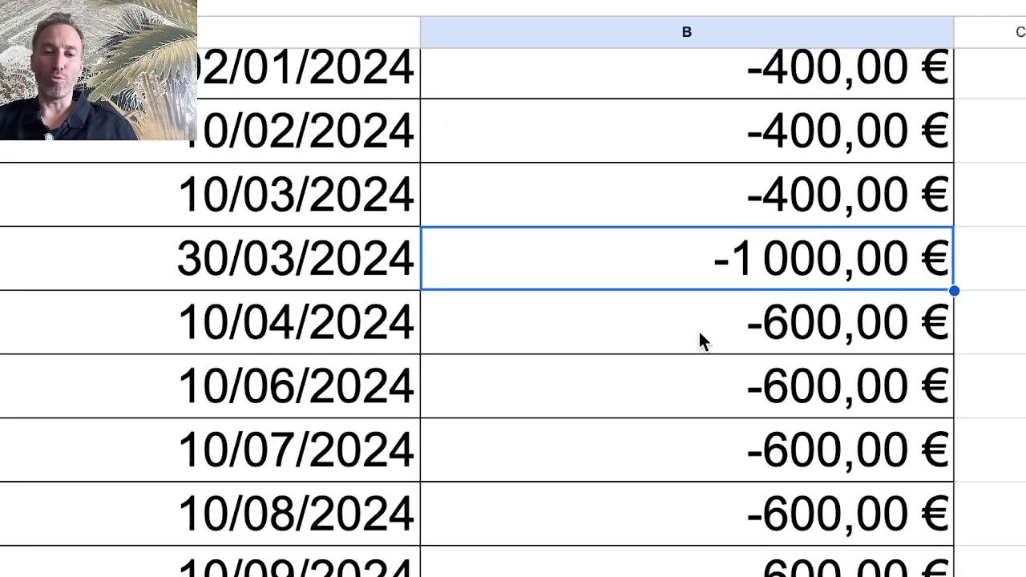
pyautogui.click(699, 335)
pyautogui.click(699, 393)
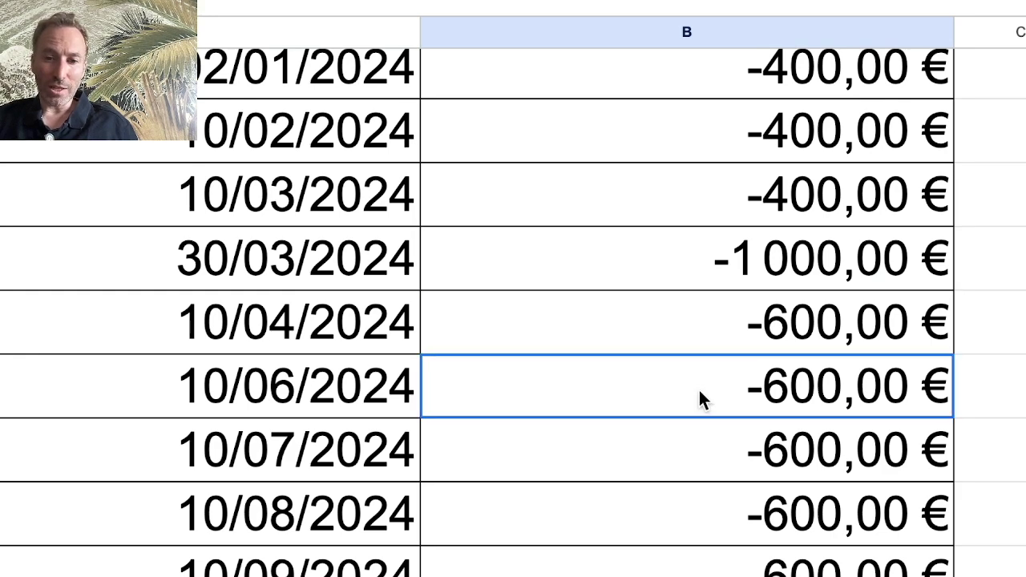
pyautogui.click(698, 441)
pyautogui.click(687, 497)
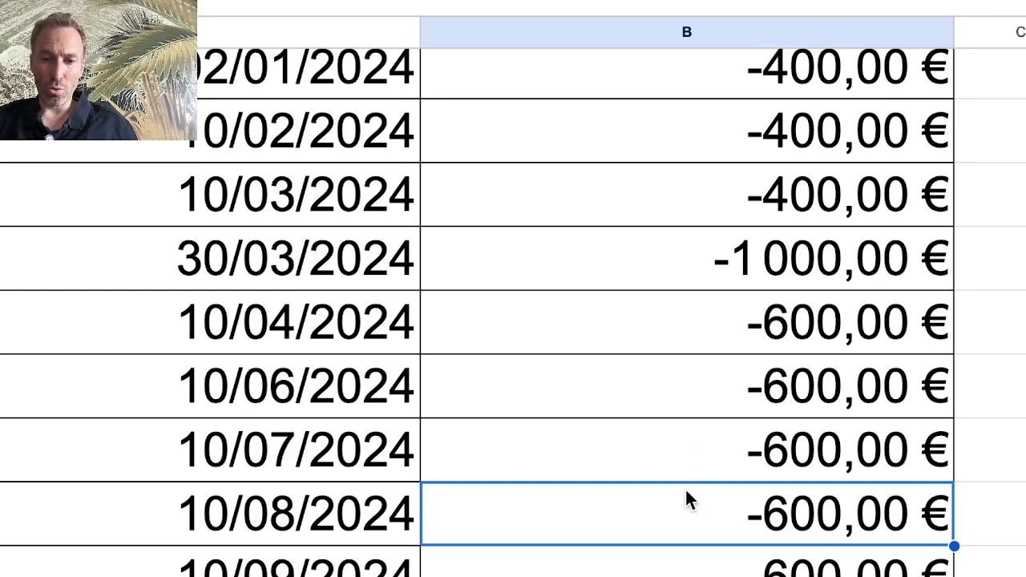
pyautogui.scroll(-1, 687, 497)
pyautogui.scroll(-4, 687, 499)
pyautogui.click(687, 496)
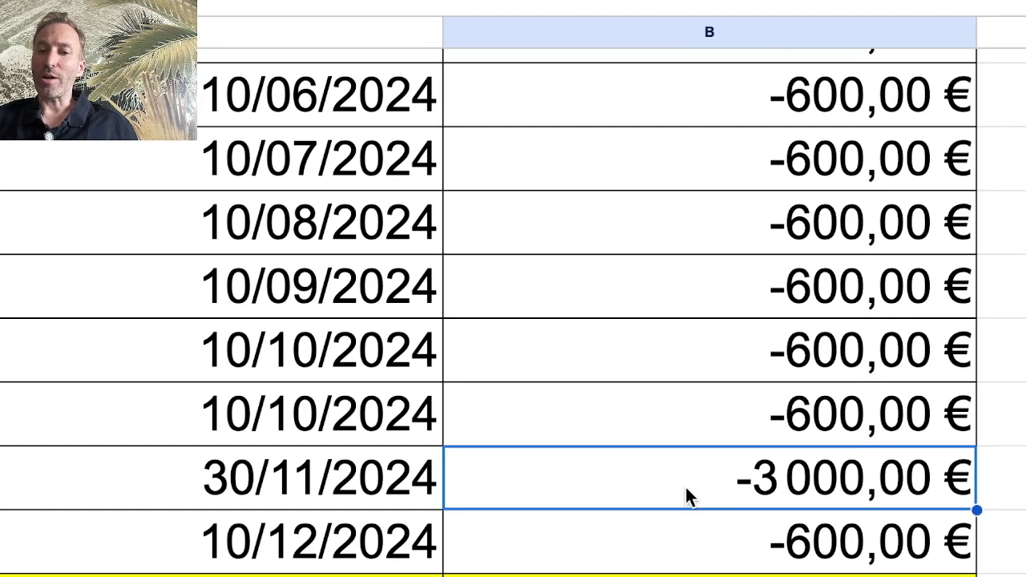
pyautogui.click(672, 542)
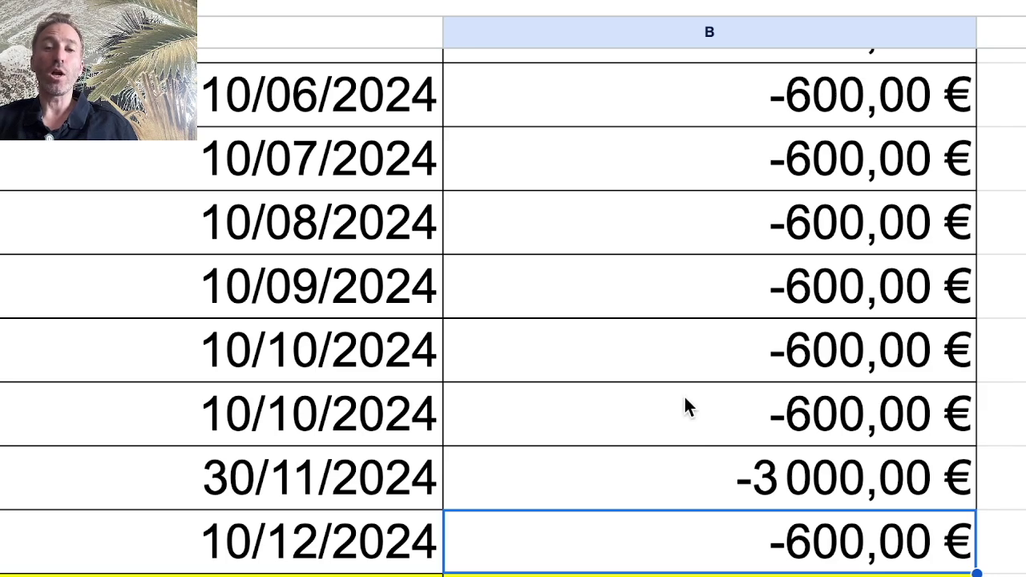
# Examine the date and the amount in the yellow final row of the table
pyautogui.scroll(6, 685, 400)
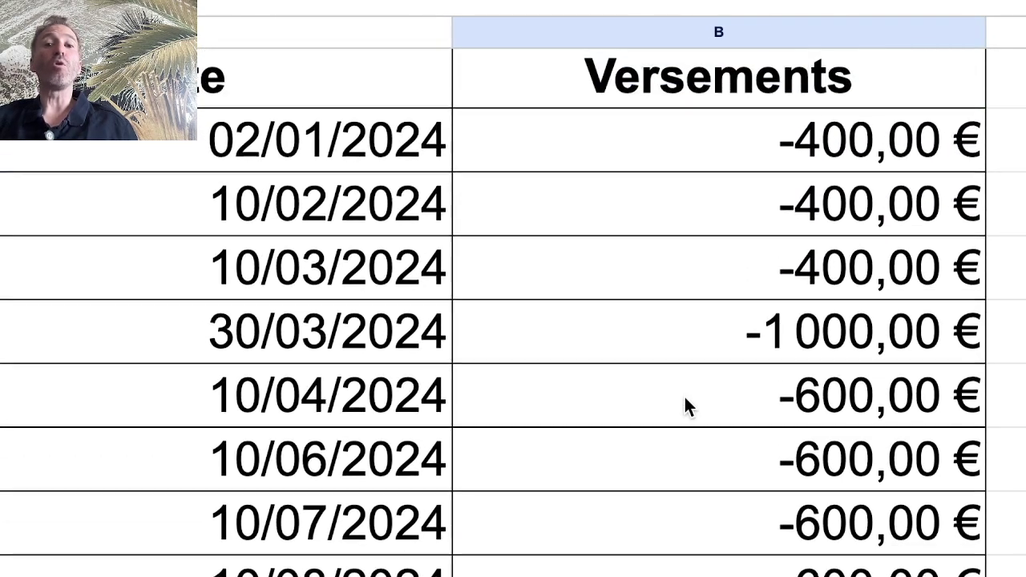
pyautogui.scroll(-2, 685, 400)
pyautogui.scroll(-5, 685, 399)
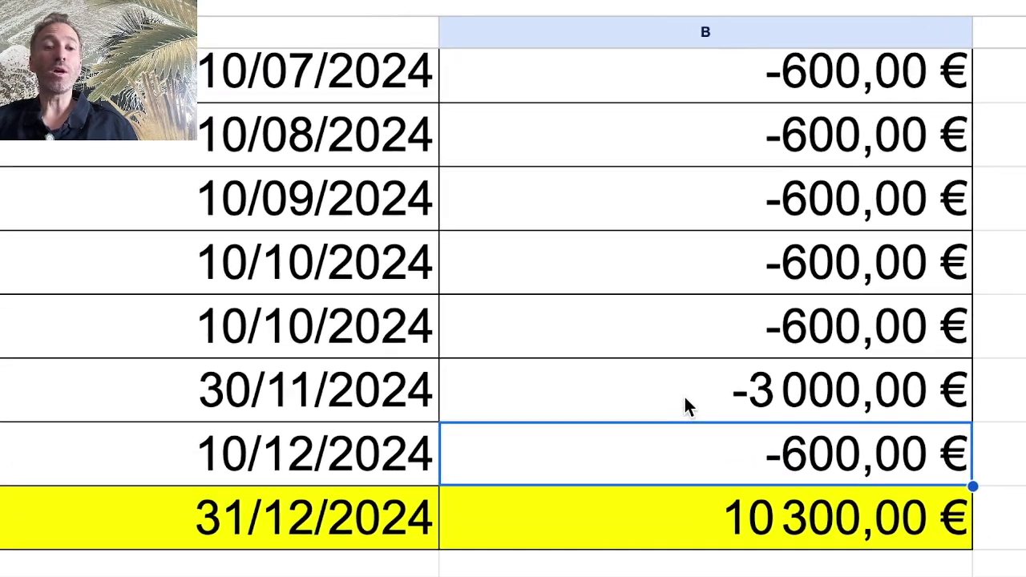
pyautogui.click(374, 523)
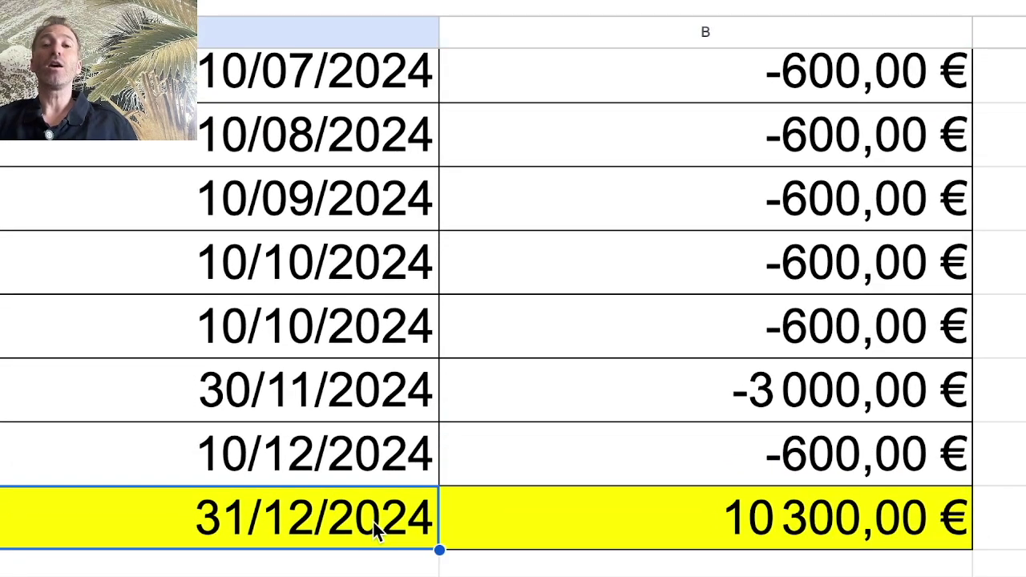
pyautogui.click(784, 535)
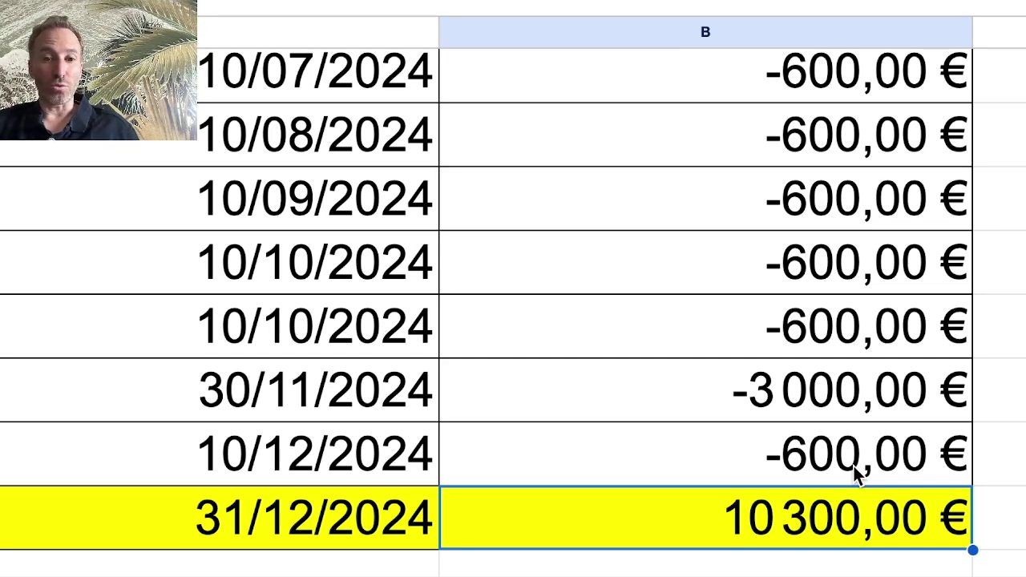
# Review the last two payments, dated 10/12/2024 and 30/11/2024, and look back over the earlier ones
pyautogui.click(819, 463)
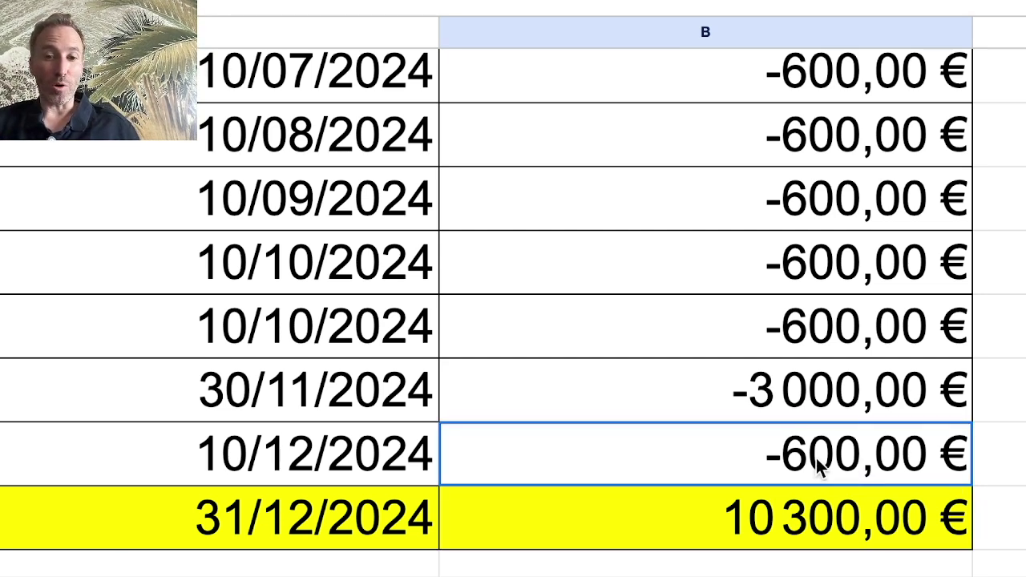
pyautogui.click(781, 418)
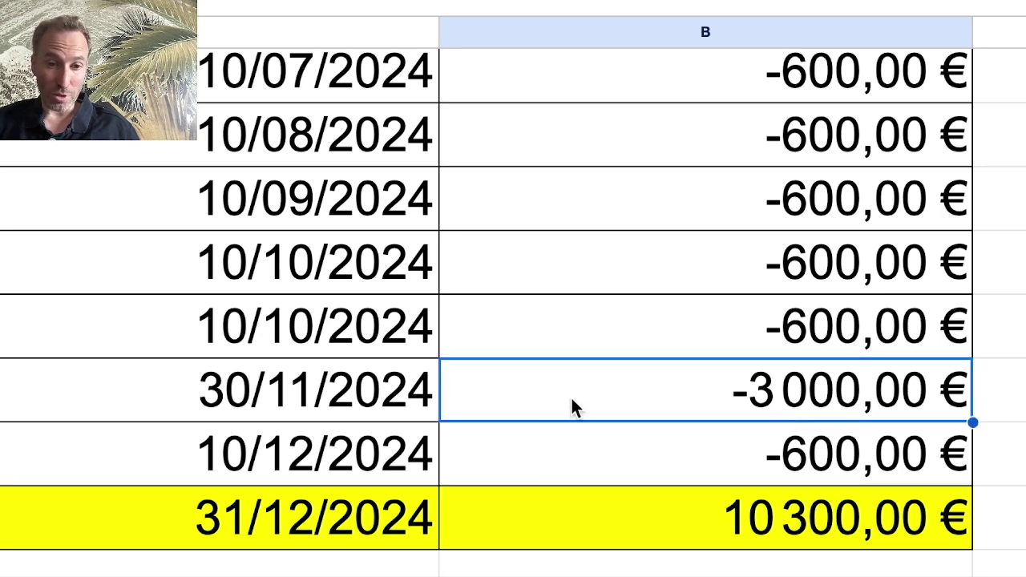
pyautogui.click(304, 393)
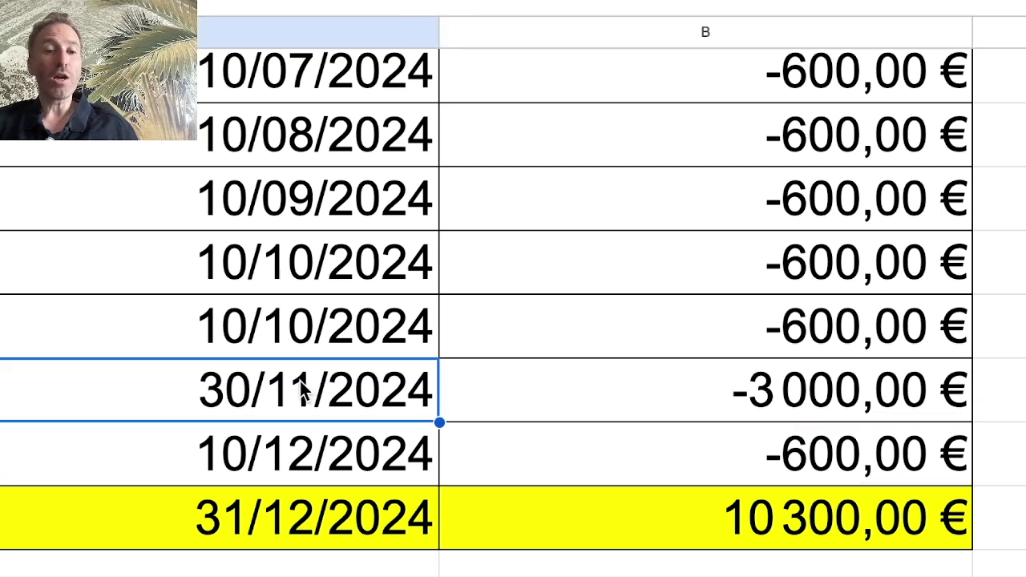
pyautogui.click(752, 403)
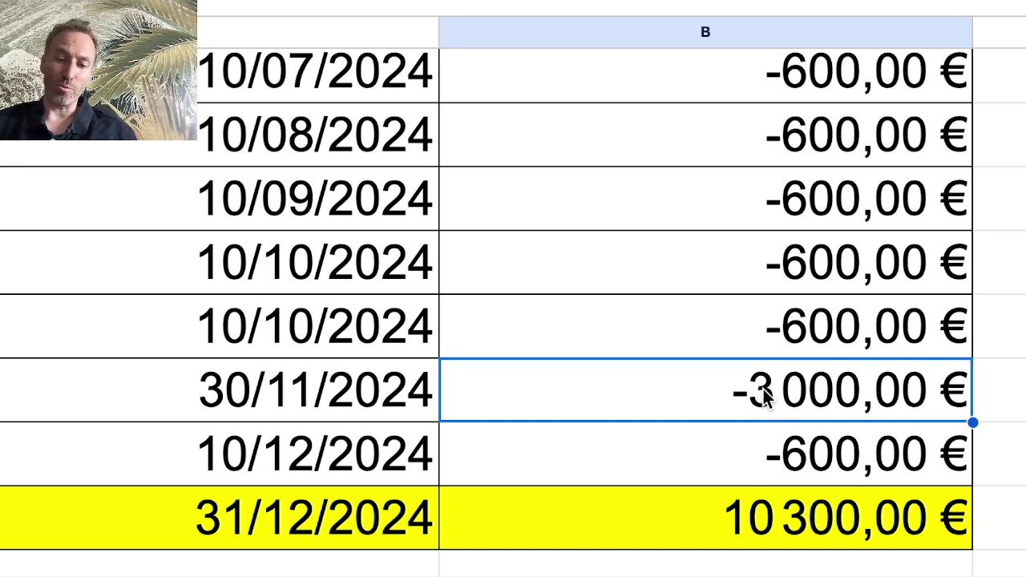
pyautogui.scroll(3, 762, 396)
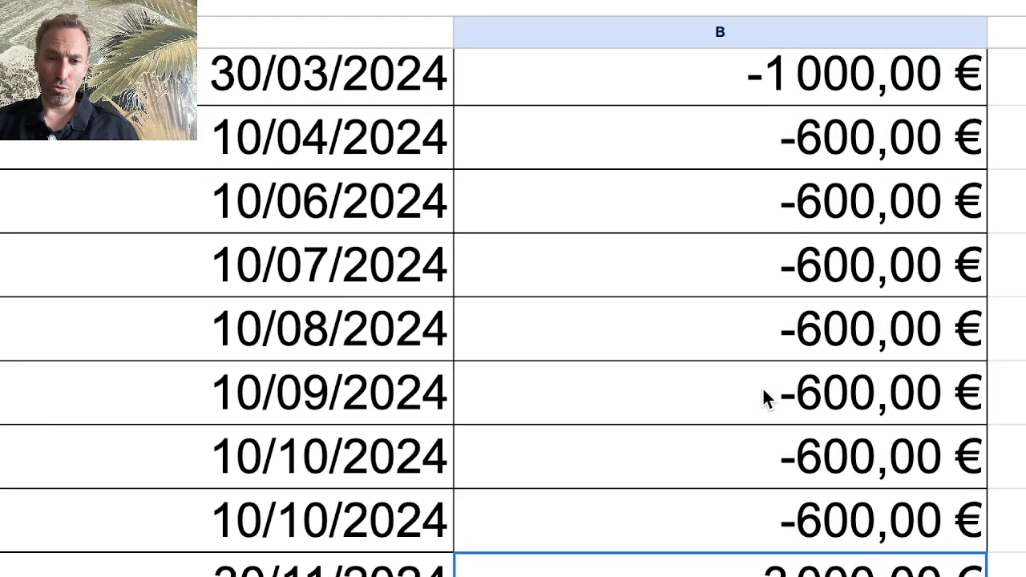
pyautogui.scroll(5, 764, 398)
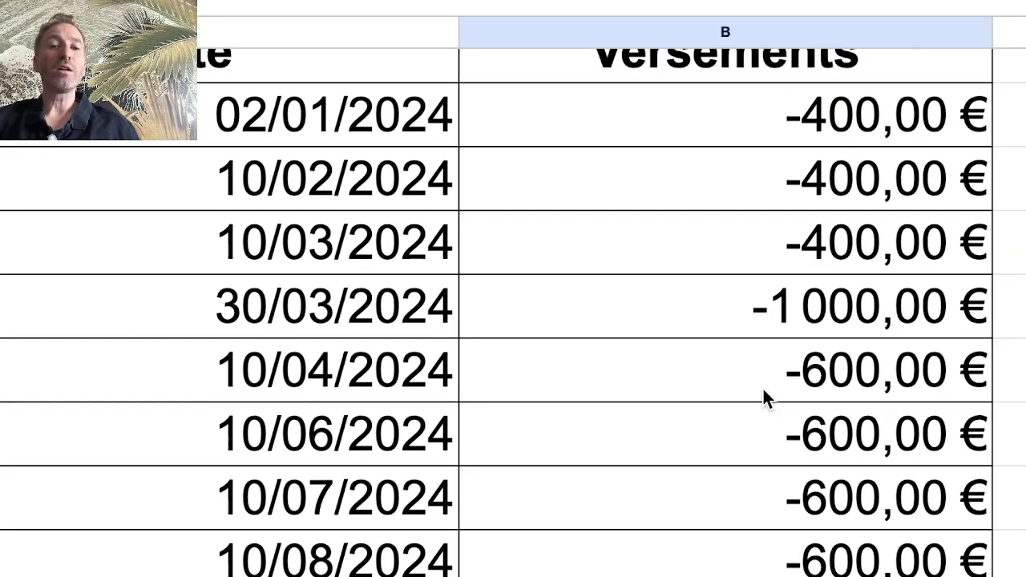
pyautogui.hscroll(-2, 762, 387)
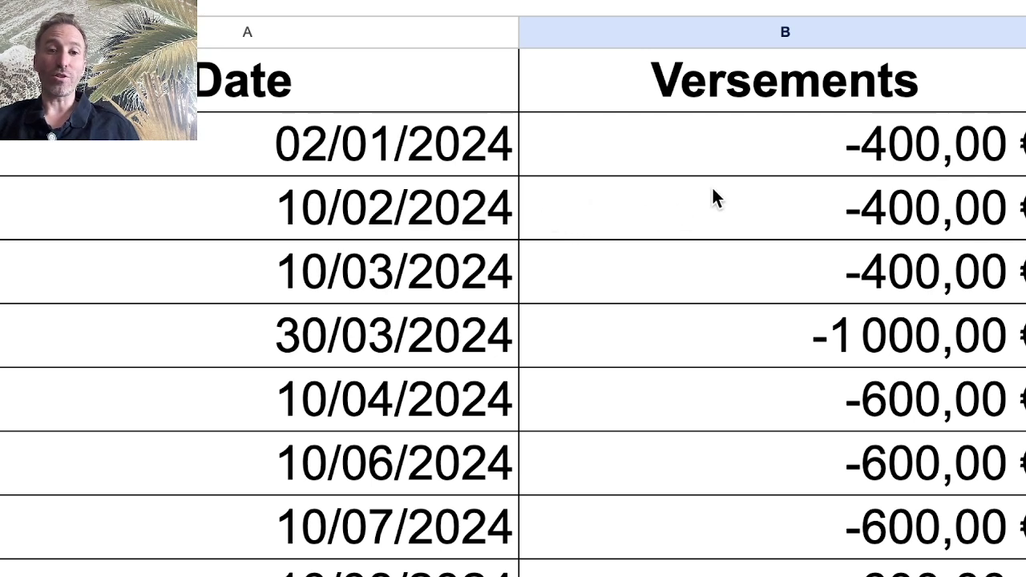
# Go through the first cells of the Date column and look up the Date option among the number formats
pyautogui.click(421, 157)
pyautogui.click(423, 207)
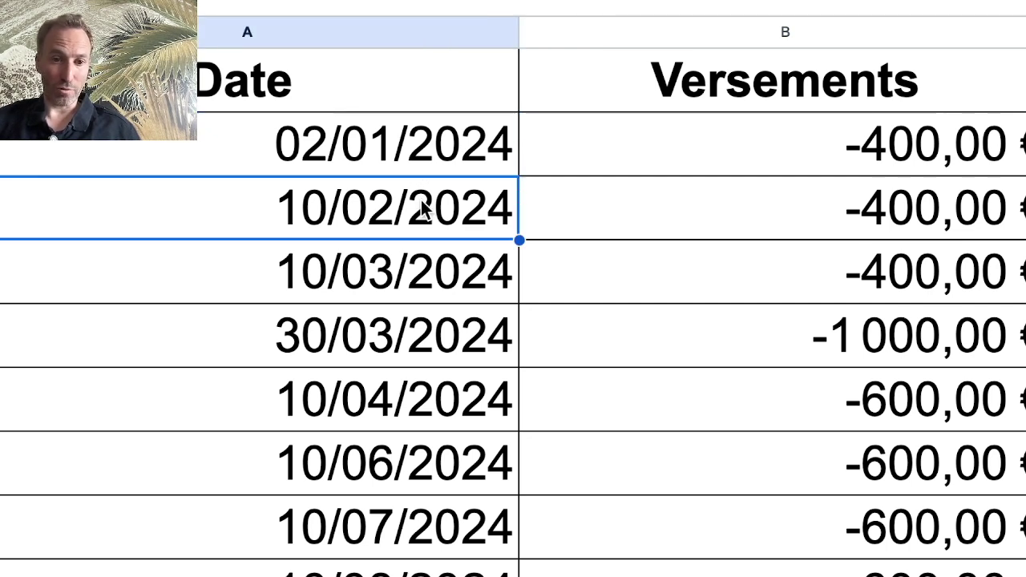
pyautogui.press('Down')
pyautogui.press('Down')
pyautogui.press('Down')
pyautogui.press('Down')
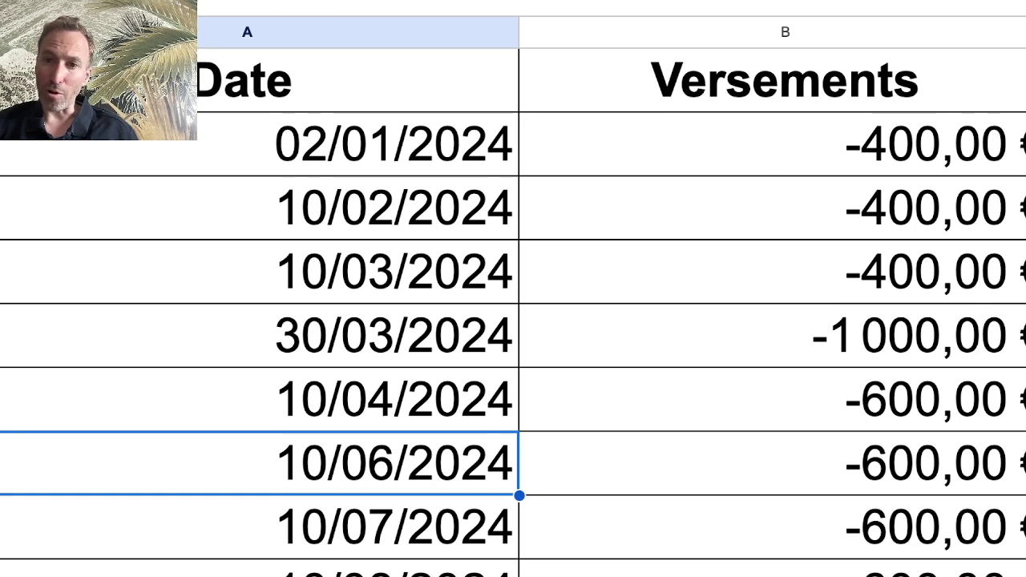
pyautogui.click(266, 0)
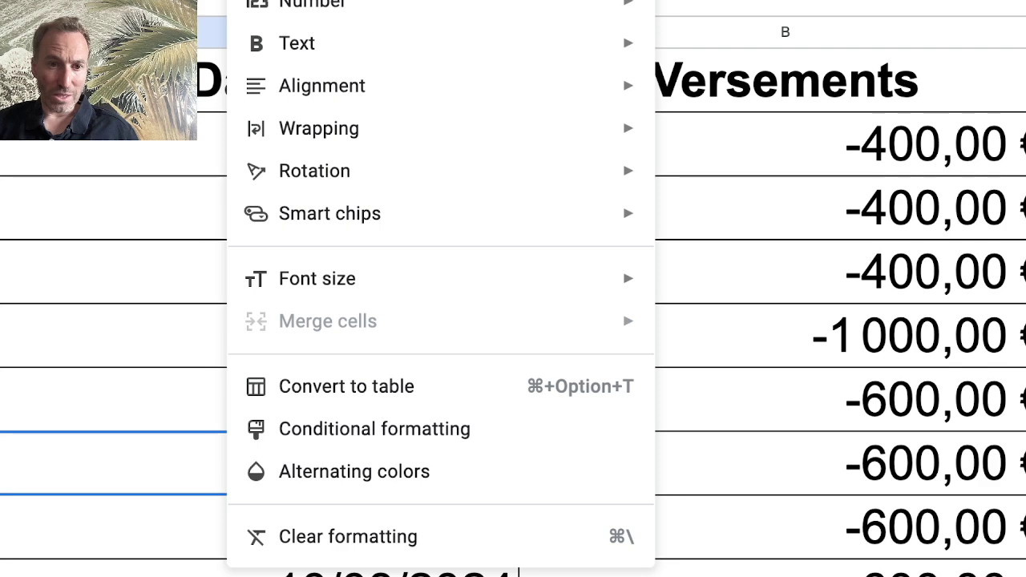
pyautogui.moveTo(386, 5)
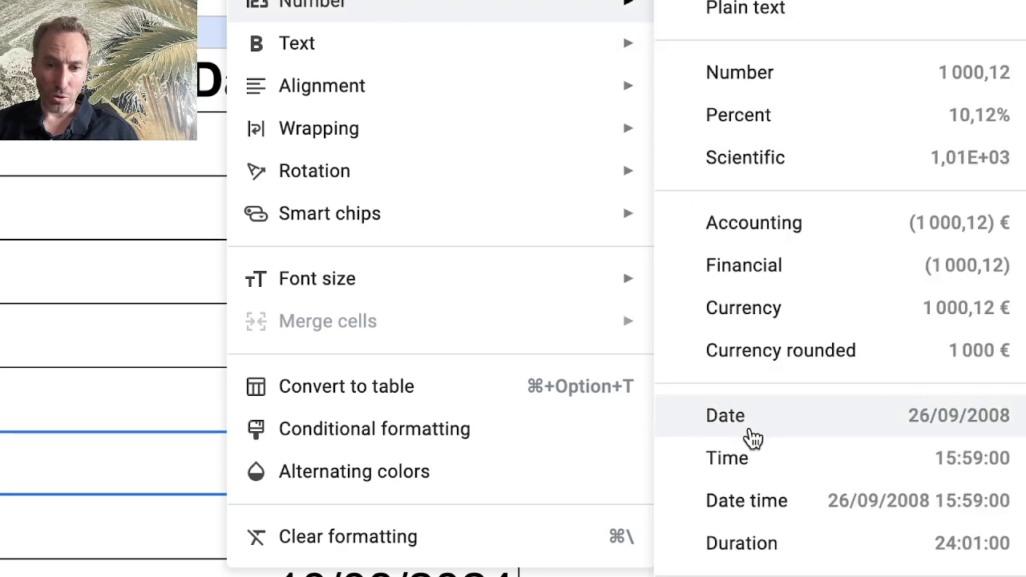
pyautogui.click(161, 162)
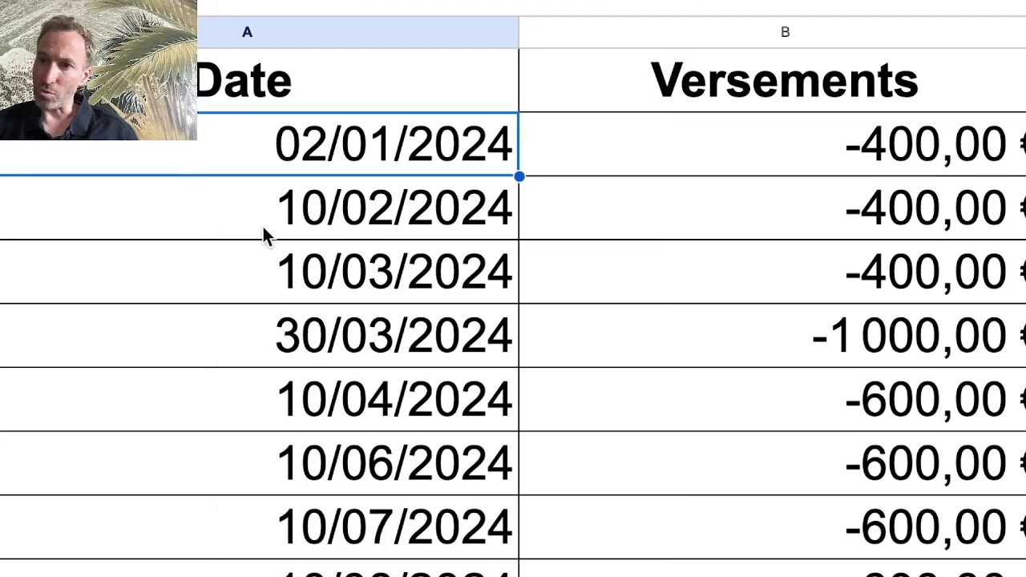
# Examine the dates in column A, from 10/02/2024 down through the following rows
pyautogui.click(305, 236)
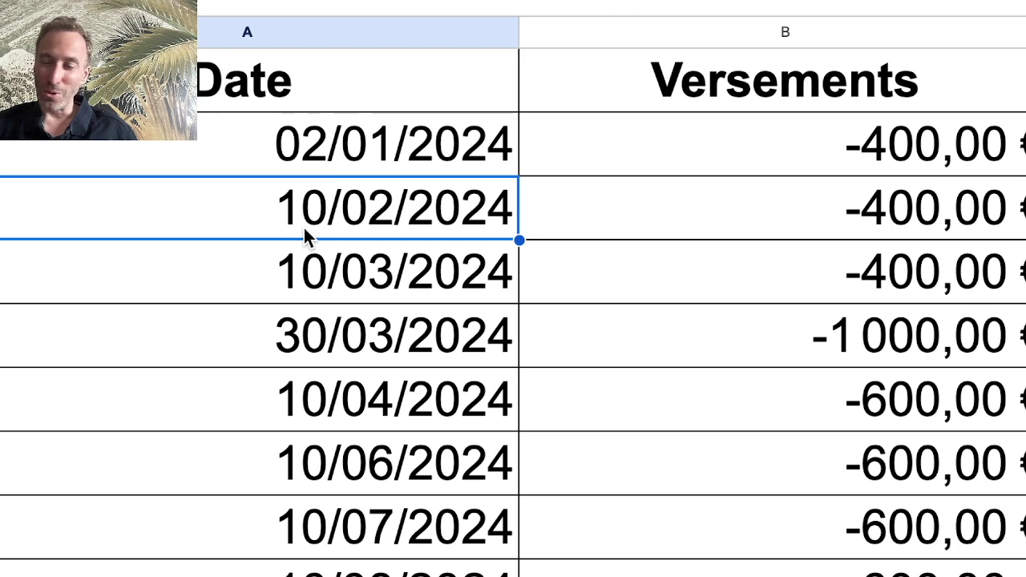
pyautogui.click(351, 290)
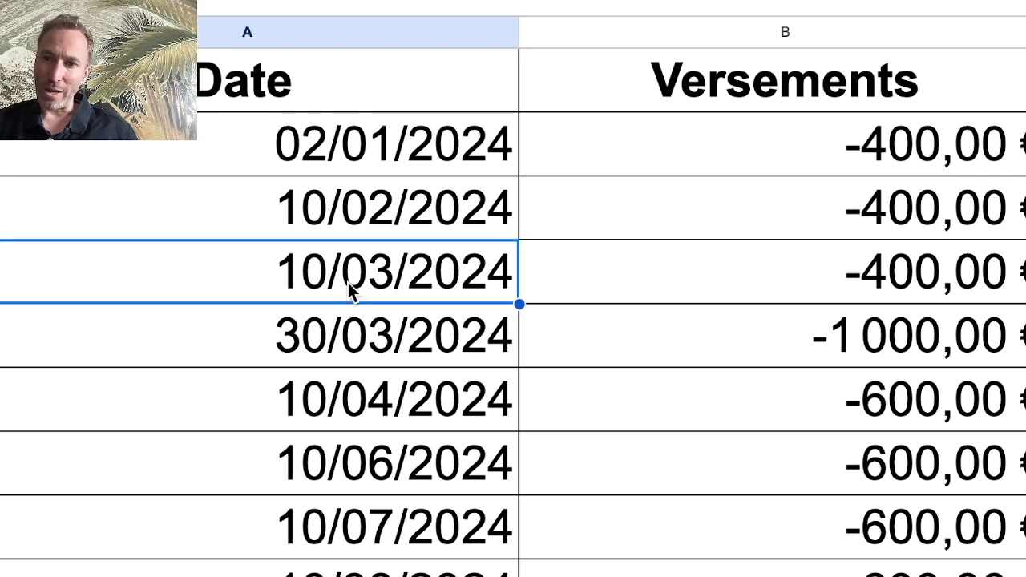
pyautogui.scroll(-2, 349, 285)
pyautogui.scroll(-8, 350, 289)
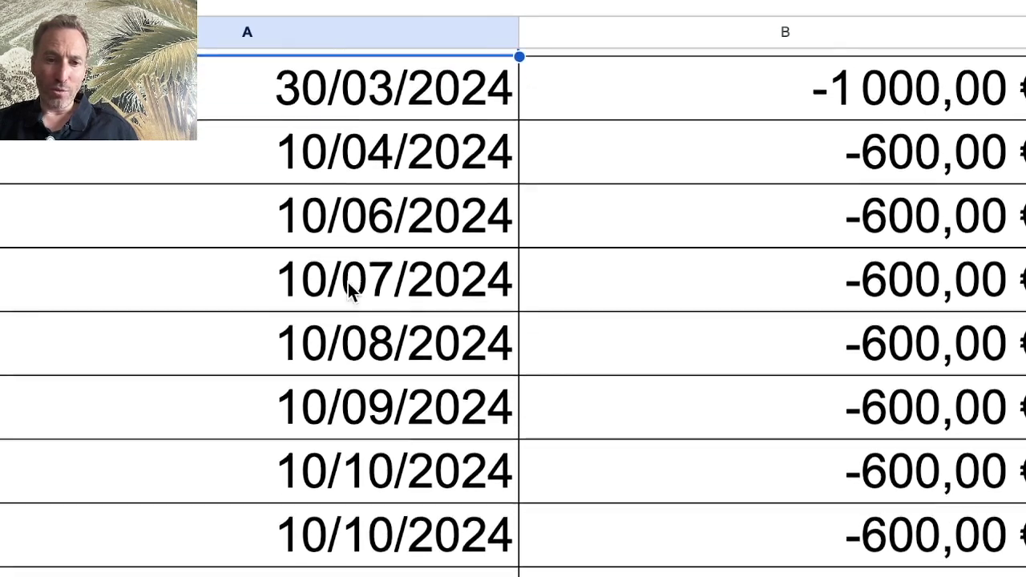
pyautogui.scroll(10, 350, 288)
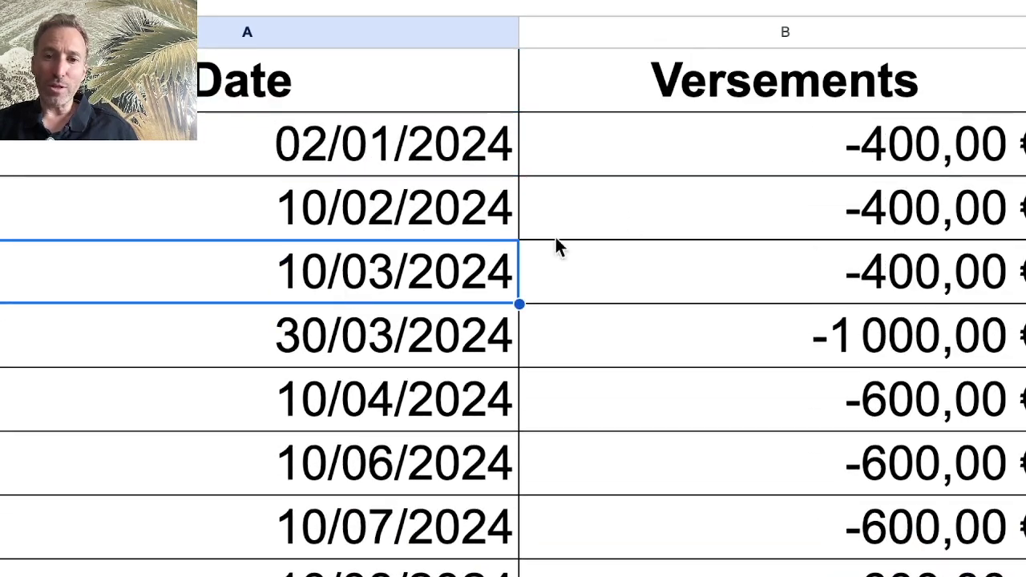
# Review the Versements amounts from the first payment down to the yellow final row
pyautogui.click(710, 165)
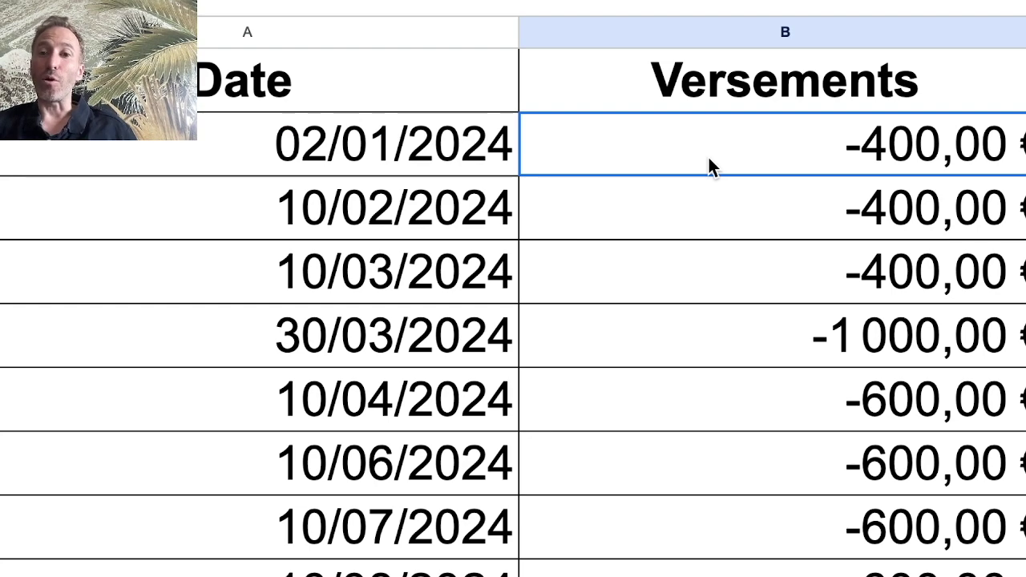
pyautogui.click(766, 207)
pyautogui.scroll(-6, 764, 207)
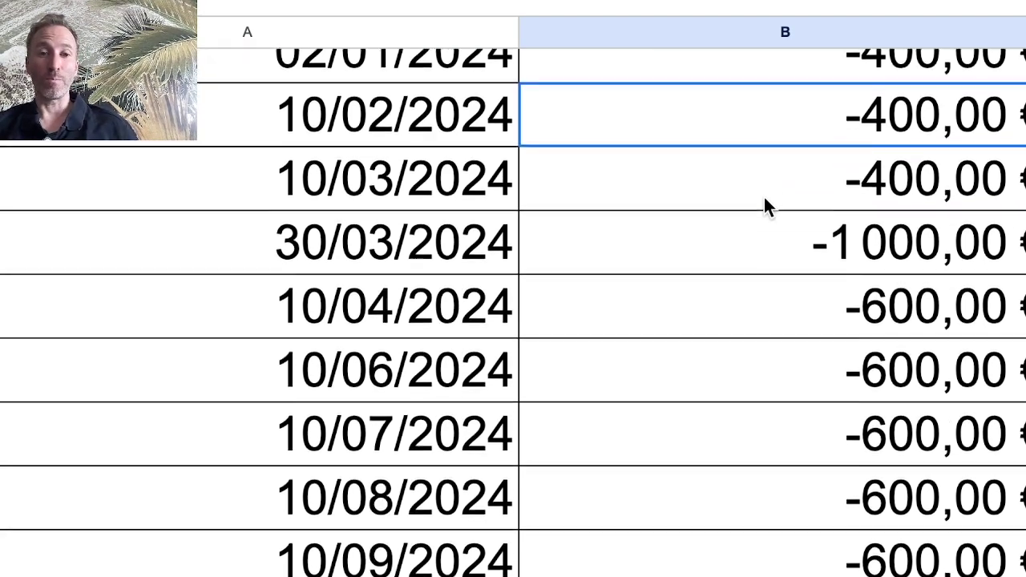
pyautogui.scroll(-1, 764, 200)
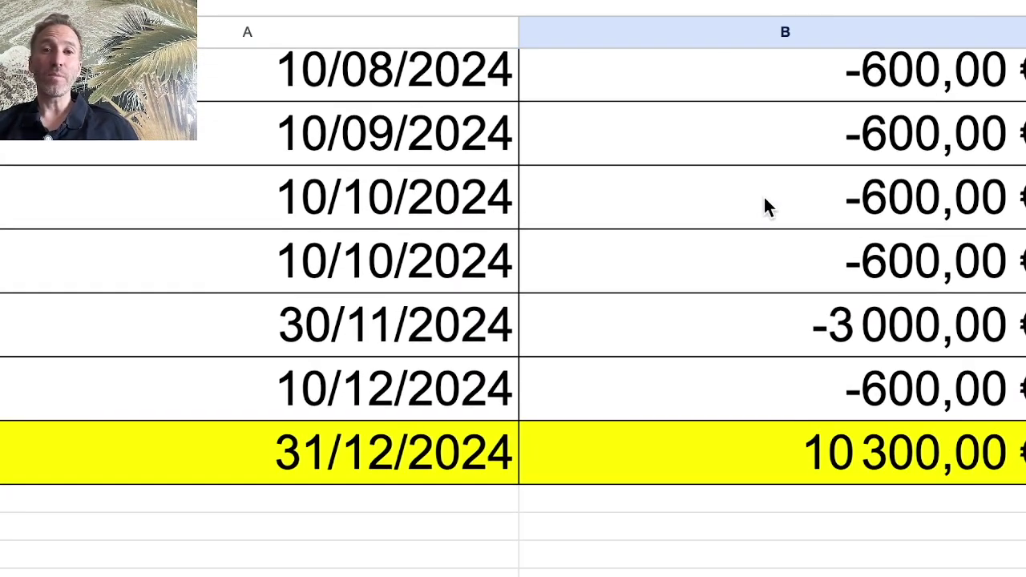
# Review the date and amount in the yellow year-end row
pyautogui.click(469, 474)
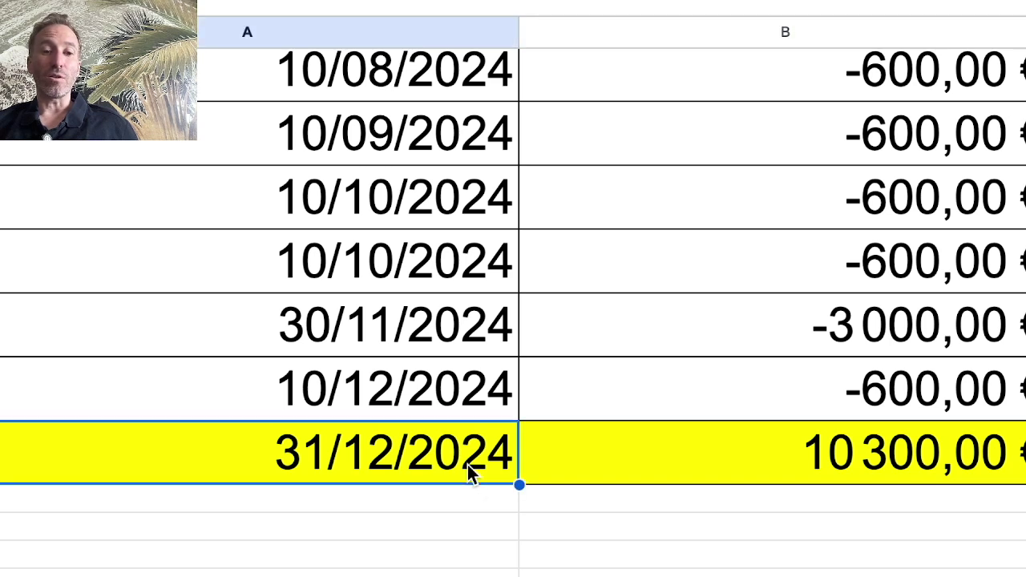
pyautogui.click(716, 462)
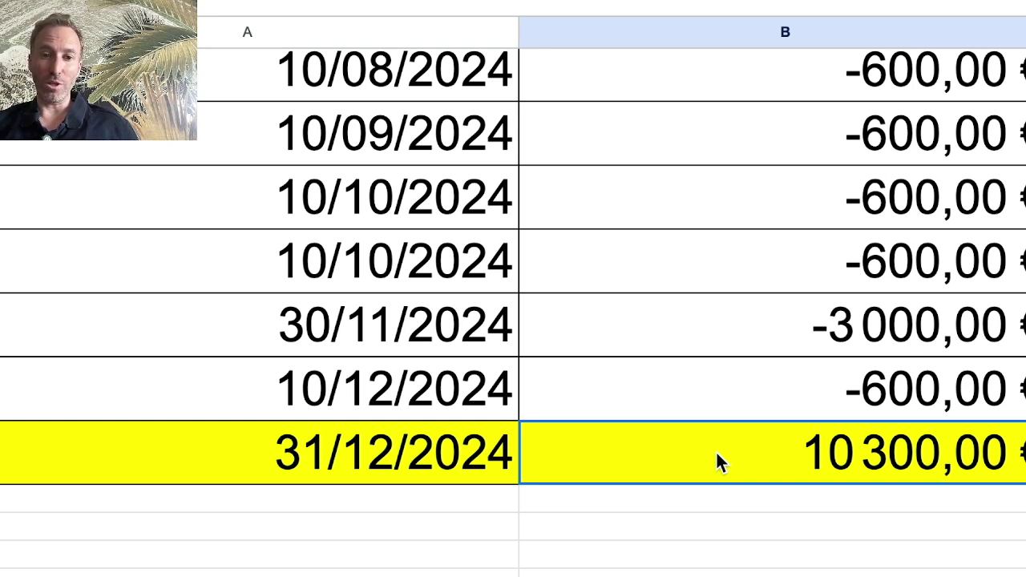
pyautogui.click(422, 469)
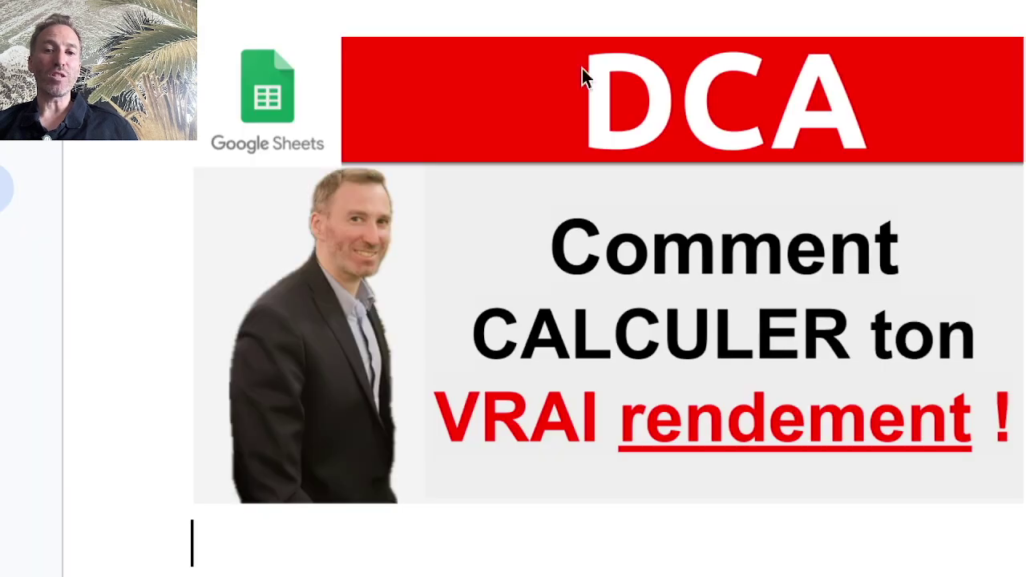
# Look up the =Today() formula in the notes document and highlight it
pyautogui.scroll(-4, 565, 281)
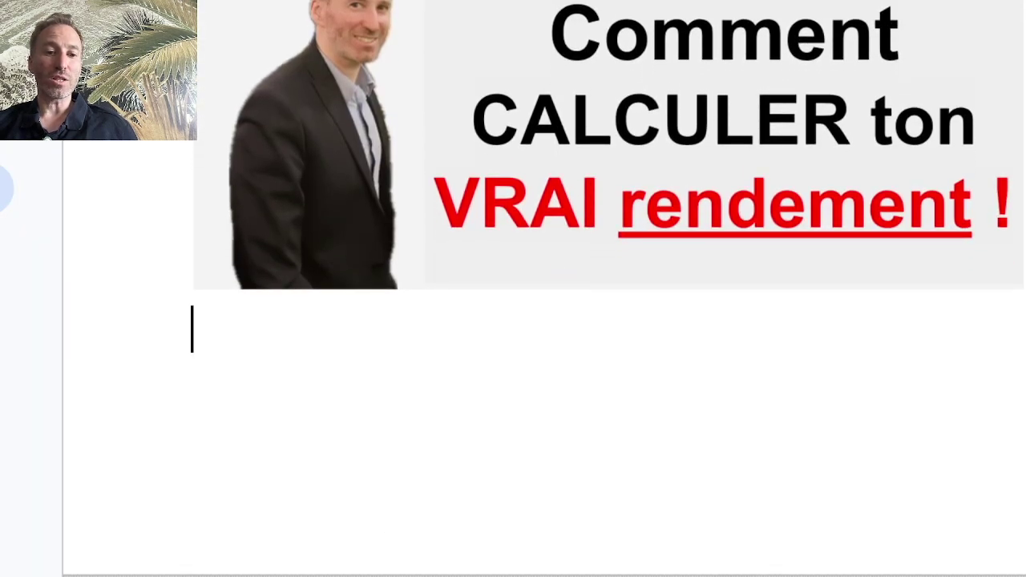
pyautogui.scroll(-3, 567, 283)
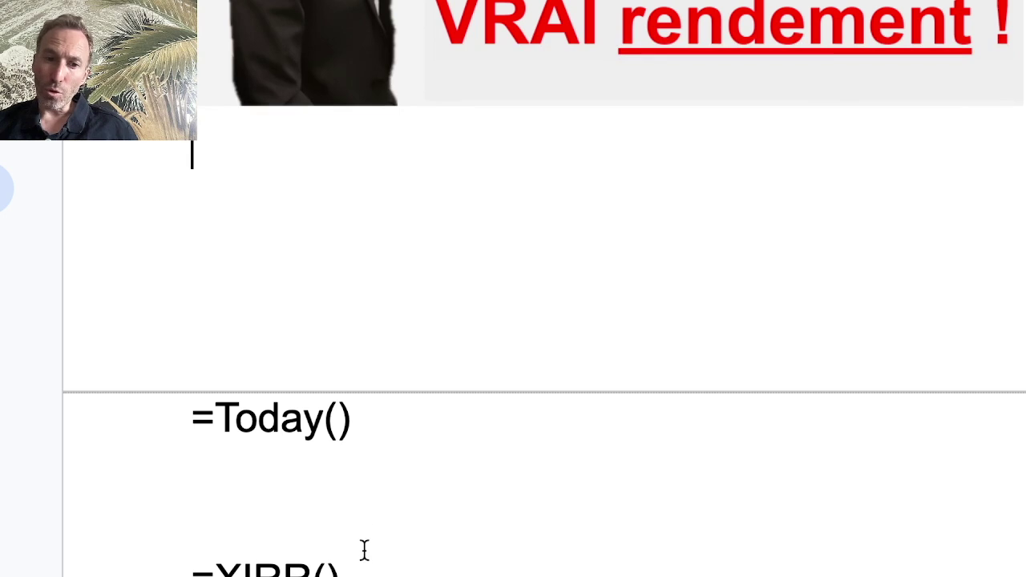
pyautogui.moveTo(355, 417); pyautogui.dragTo(181, 423)
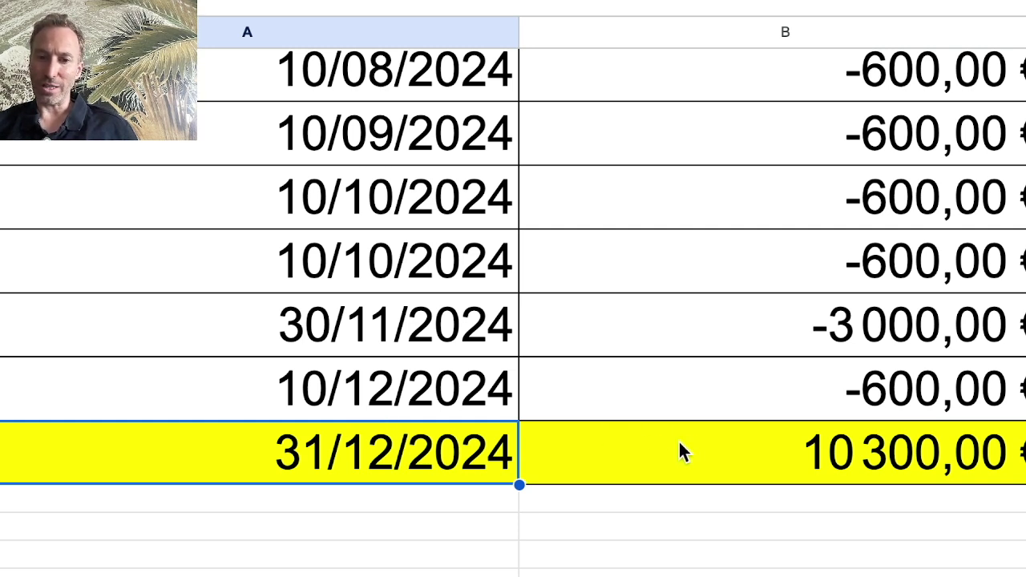
# Switch to the notes document and copy the =XIRR() formula
pyautogui.scroll(5, 677, 429)
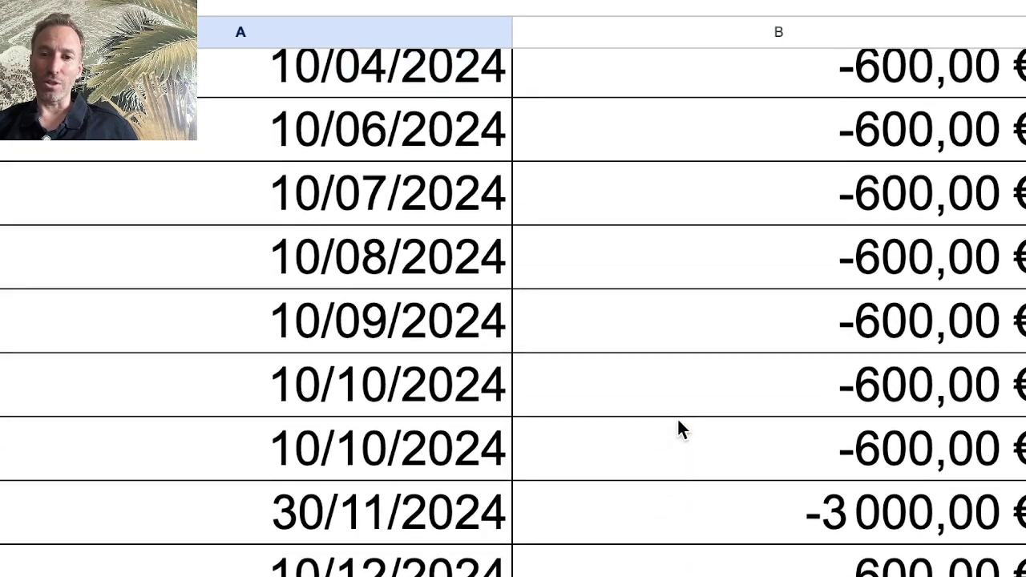
pyautogui.hscroll(3, 677, 429)
pyautogui.scroll(3, 678, 421)
pyautogui.hscroll(-1, 677, 421)
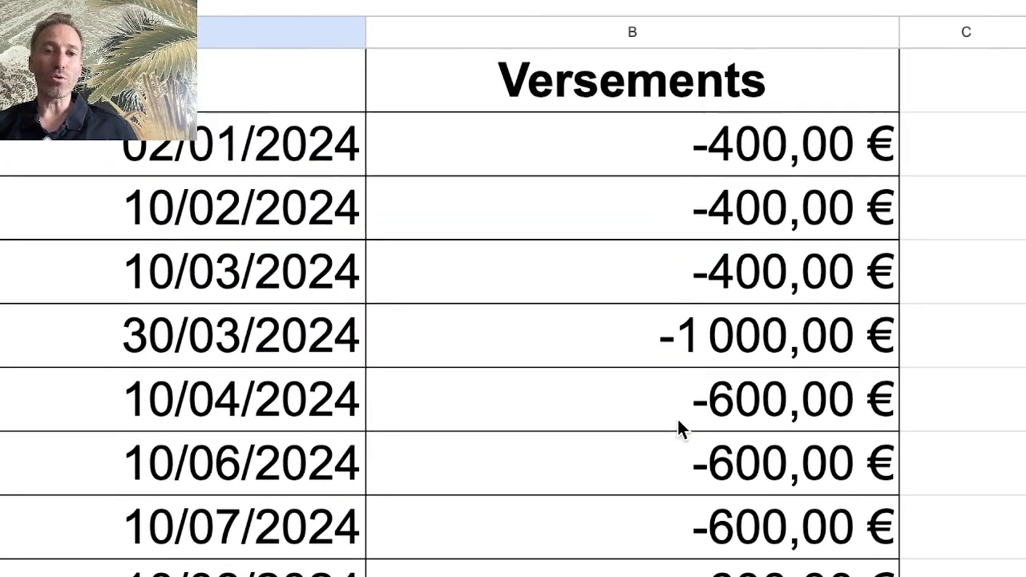
pyautogui.hscroll(3, 678, 421)
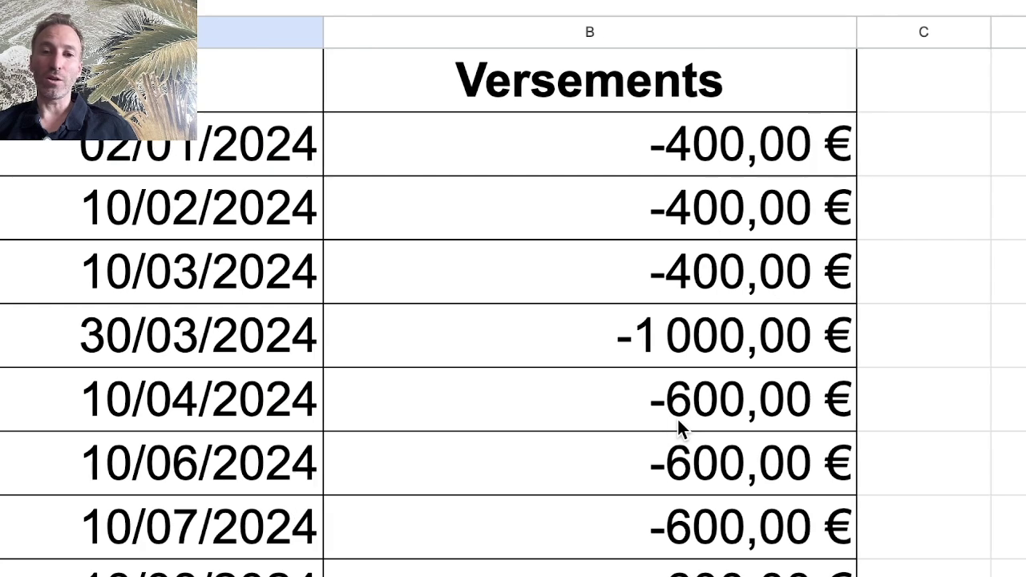
pyautogui.hscroll(3, 677, 420)
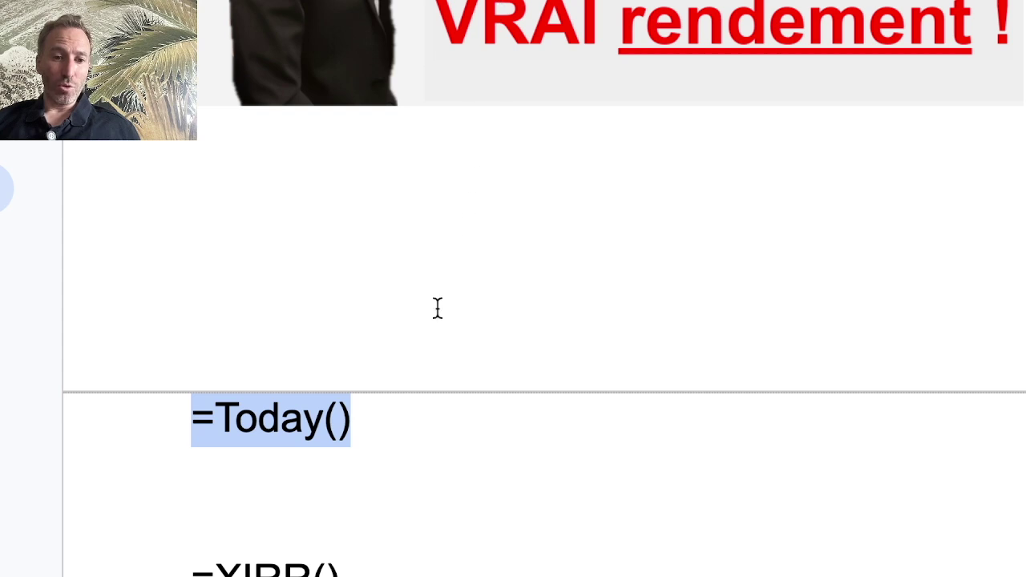
pyautogui.scroll(-2, 433, 312)
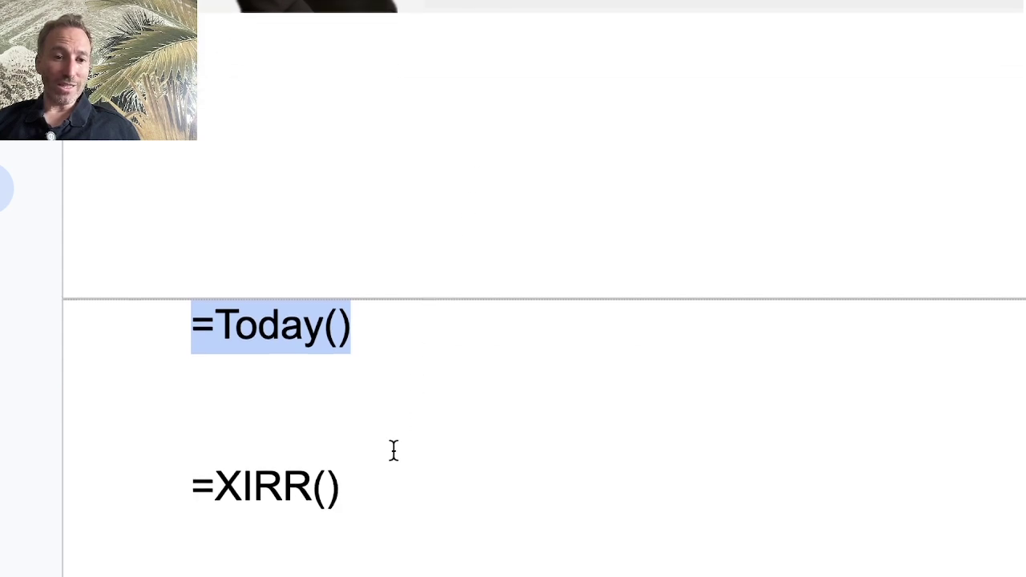
pyautogui.moveTo(360, 487); pyautogui.dragTo(182, 486)
pyautogui.rightClick(255, 486)
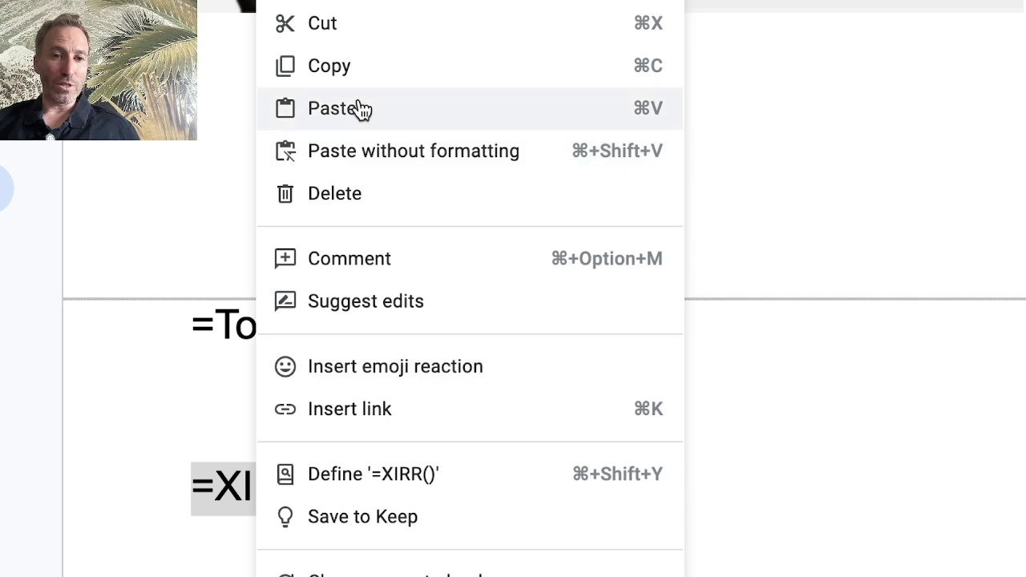
pyautogui.click(388, 64)
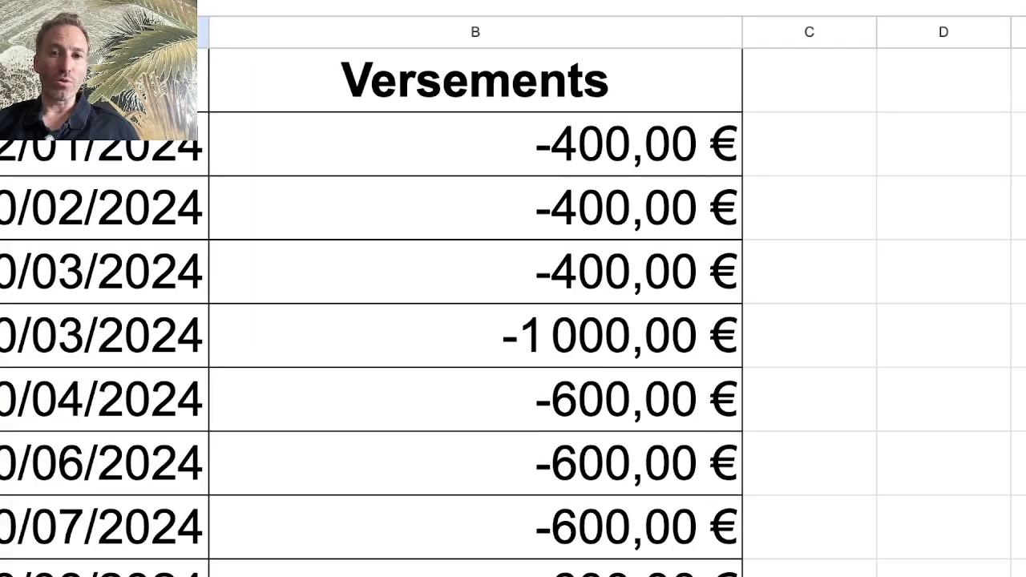
# Return to the payments sheet and enter =XIRR() in the empty cell D2
pyautogui.click(937, 159)
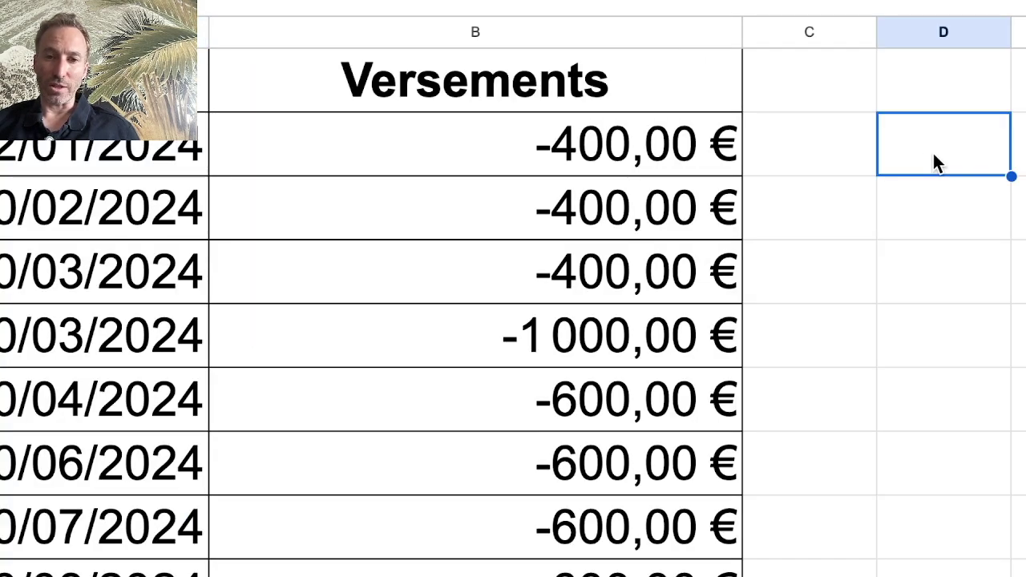
pyautogui.click(342, 4)
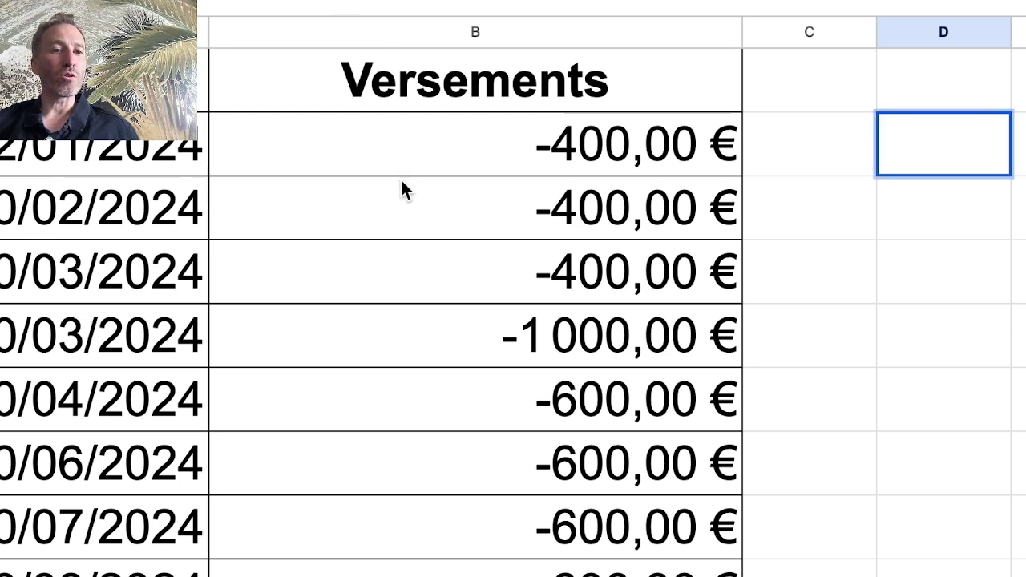
pyautogui.write('=XIRR(')
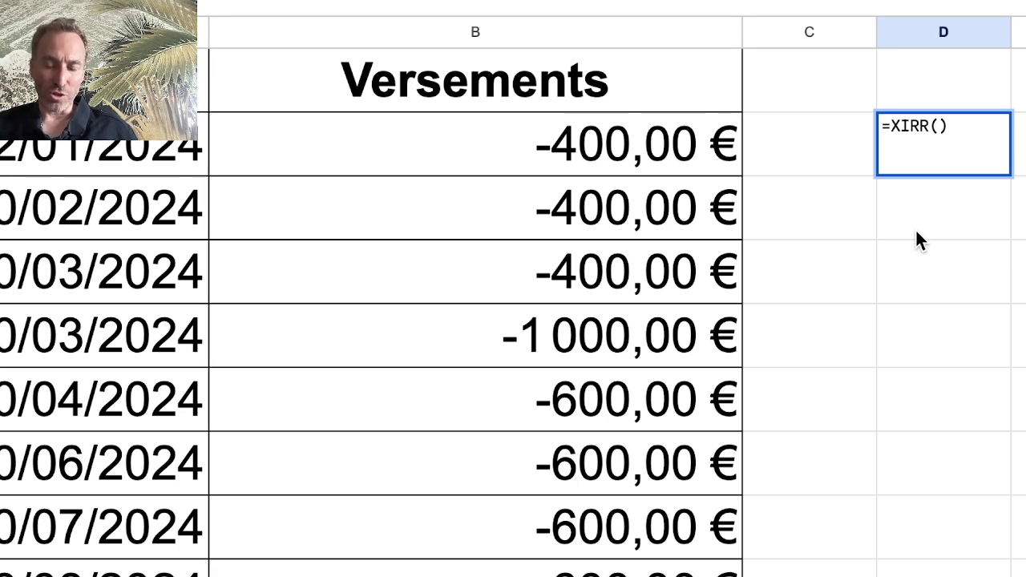
pyautogui.press('Return')
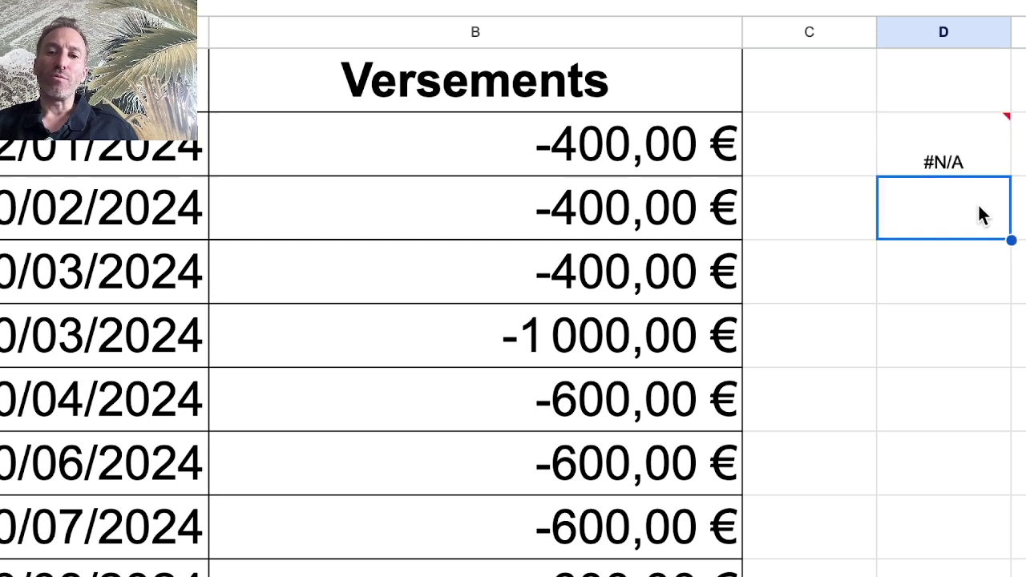
# Edit the XIRR formula in D2 to take B2:B15 as cash flow amounts, followed by a semicolon separator
pyautogui.click(961, 167)
pyautogui.moveTo(961, 166)
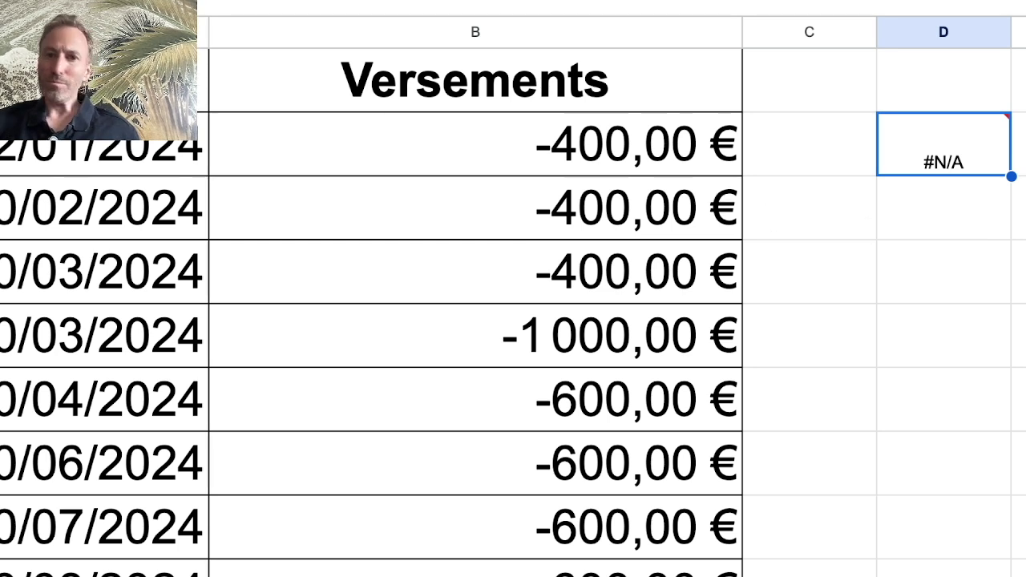
pyautogui.click(256, 3)
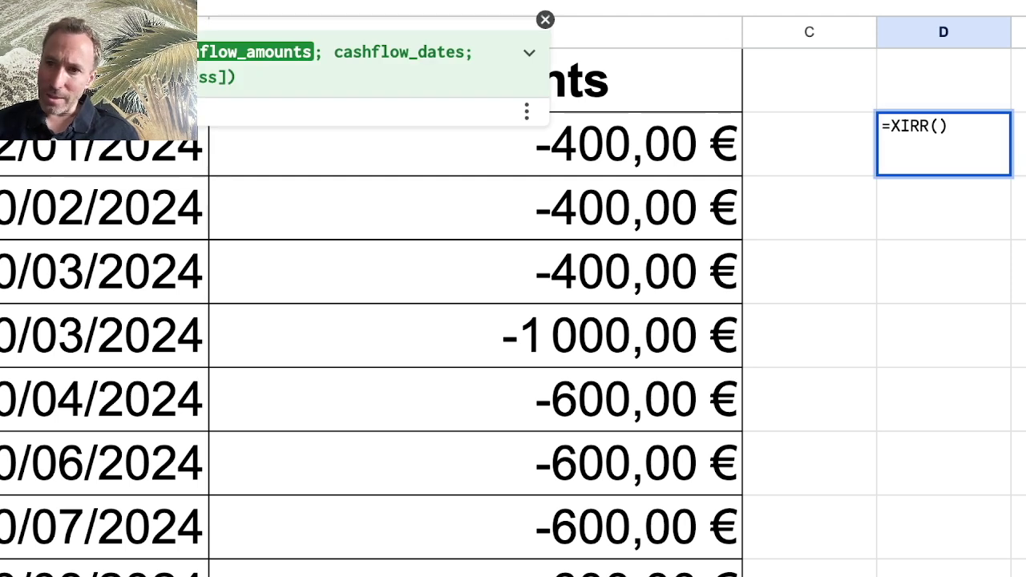
pyautogui.hscroll(1, 454, 177)
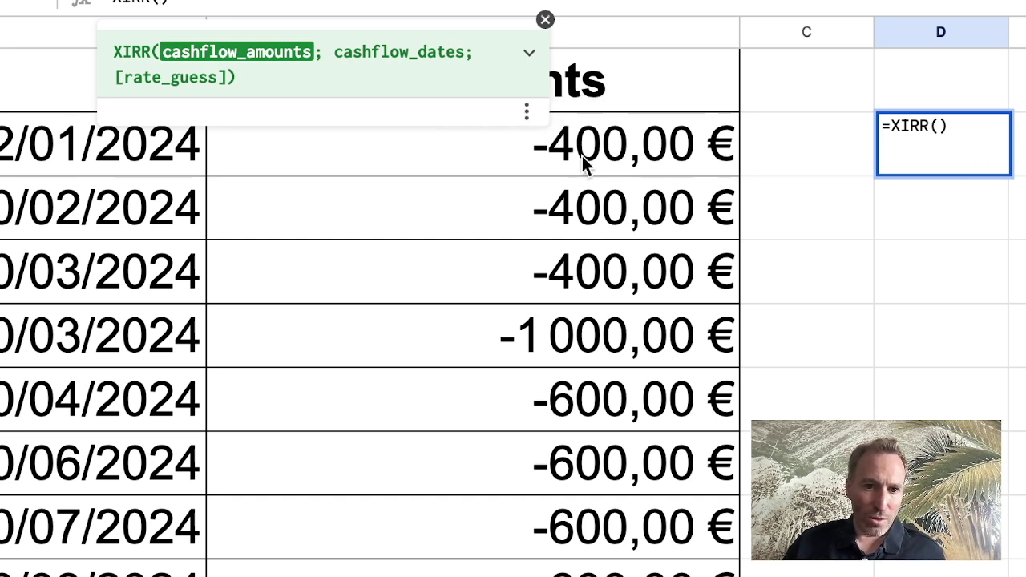
pyautogui.moveTo(607, 149)
pyautogui.mouseDown()
pyautogui.moveTo(609, 576)
pyautogui.moveTo(541, 551)
pyautogui.moveTo(591, 277)
pyautogui.moveTo(592, 319)
pyautogui.mouseUp()
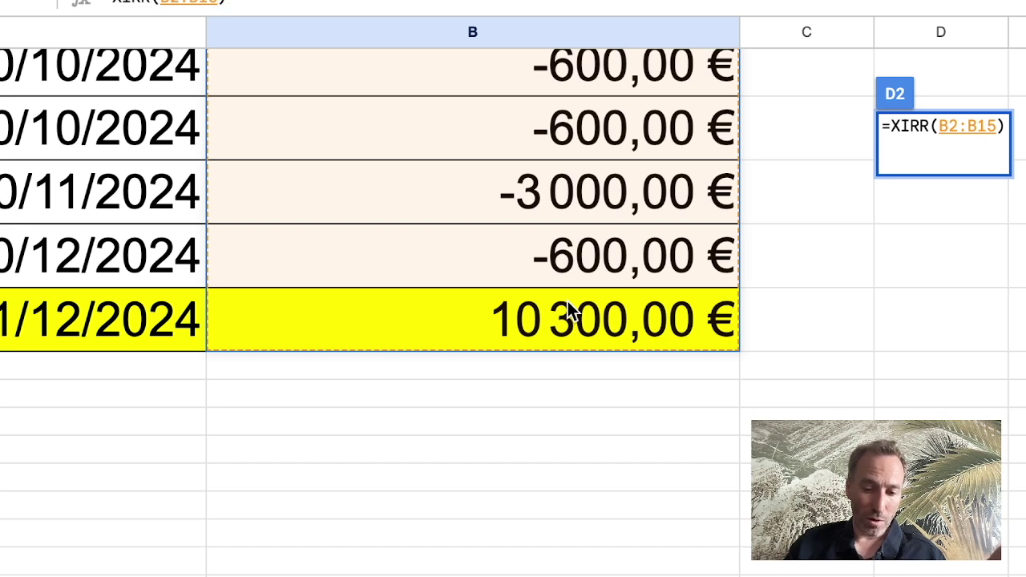
pyautogui.write(',')
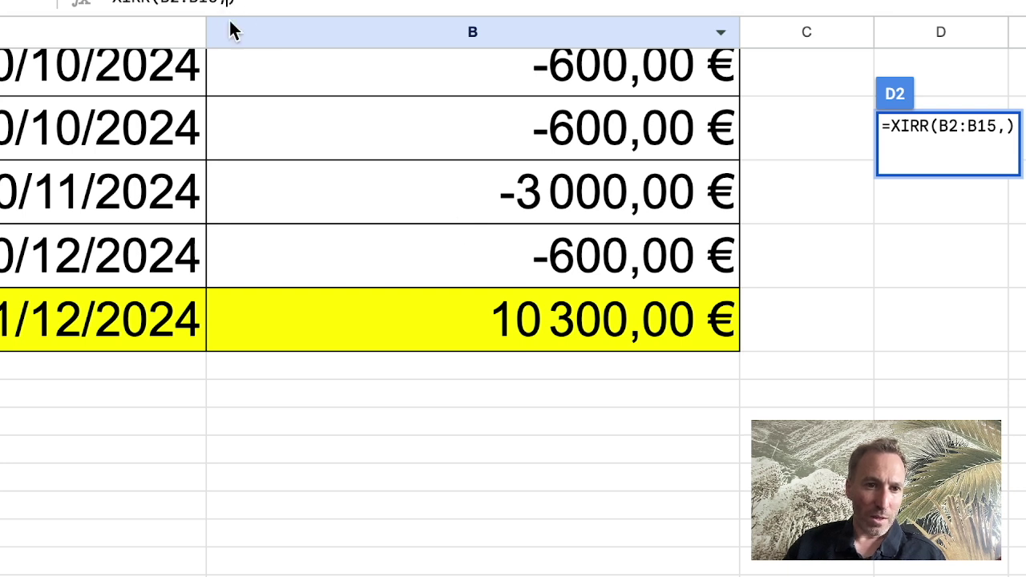
pyautogui.press('BackSpace')
pyautogui.write(';')
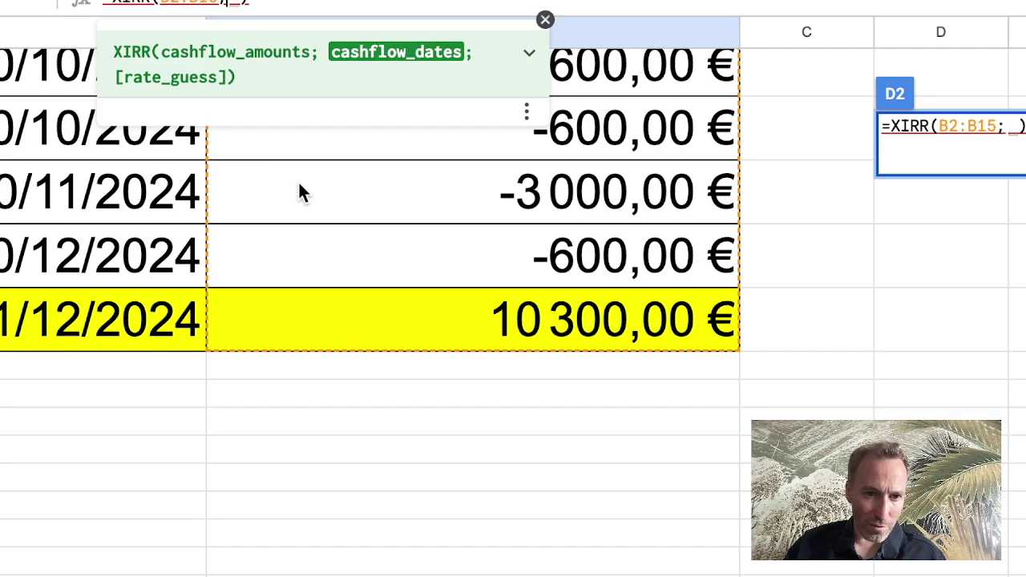
# Complete the XIRR formula with the date range A2:A15 as its second argument
pyautogui.scroll(5, 298, 193)
pyautogui.hscroll(-3, 299, 193)
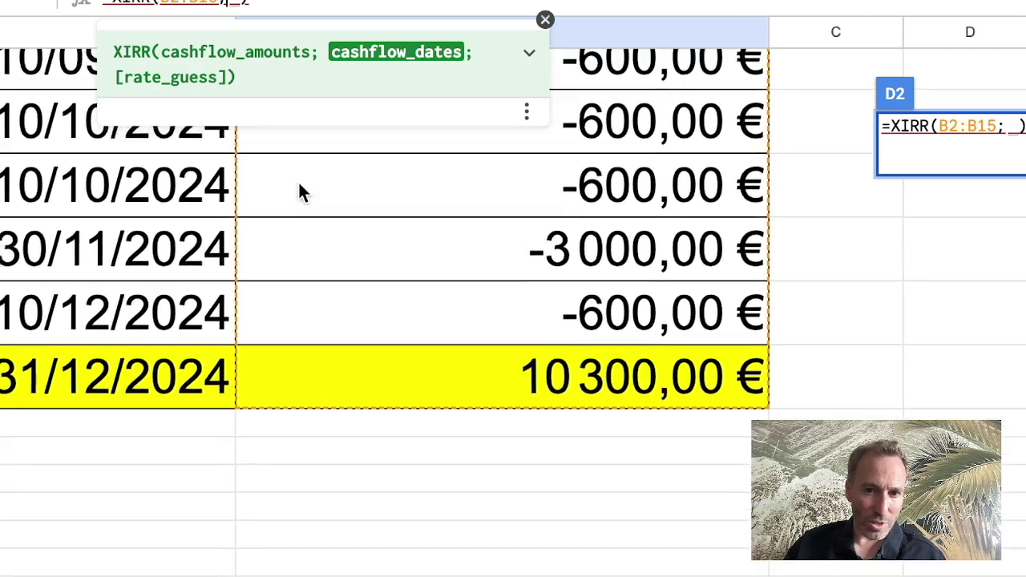
pyautogui.scroll(4, 298, 193)
pyautogui.hscroll(-2, 298, 192)
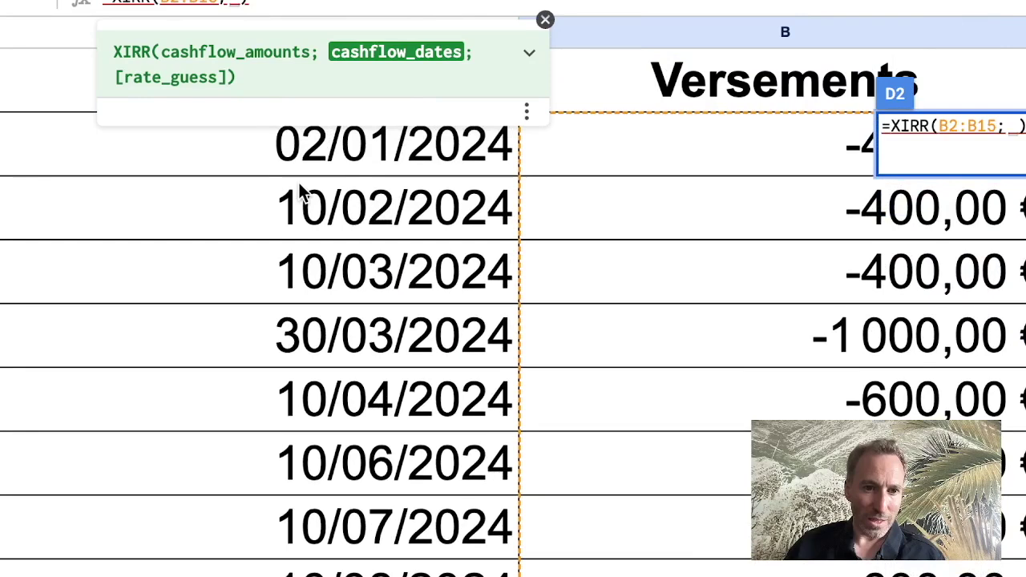
pyautogui.click(207, 149)
pyautogui.moveTo(206, 153); pyautogui.dragTo(359, 343)
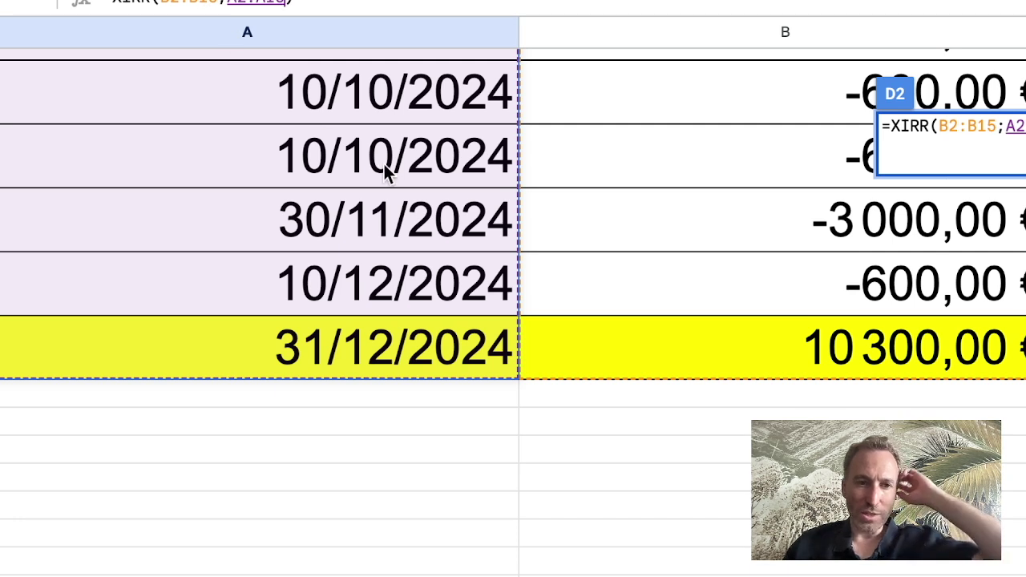
pyautogui.click(350, 4)
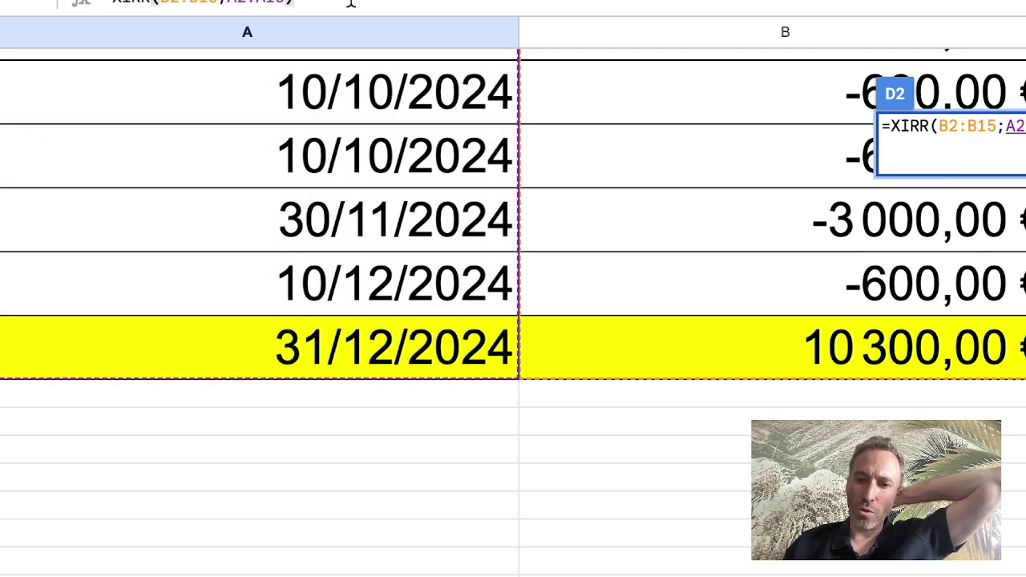
pyautogui.scroll(5, 500, 222)
pyautogui.hscroll(5, 500, 213)
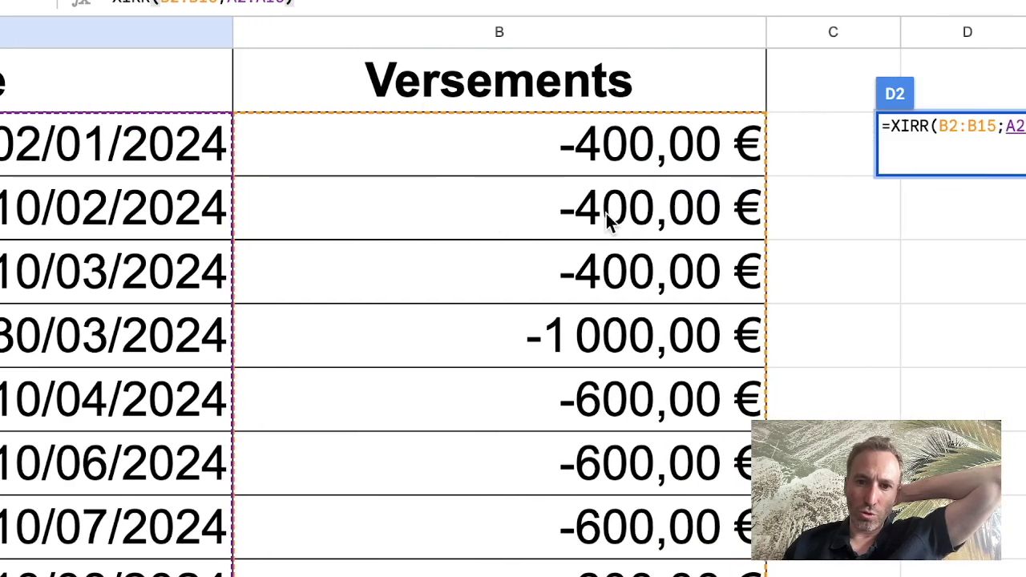
pyautogui.press('Return')
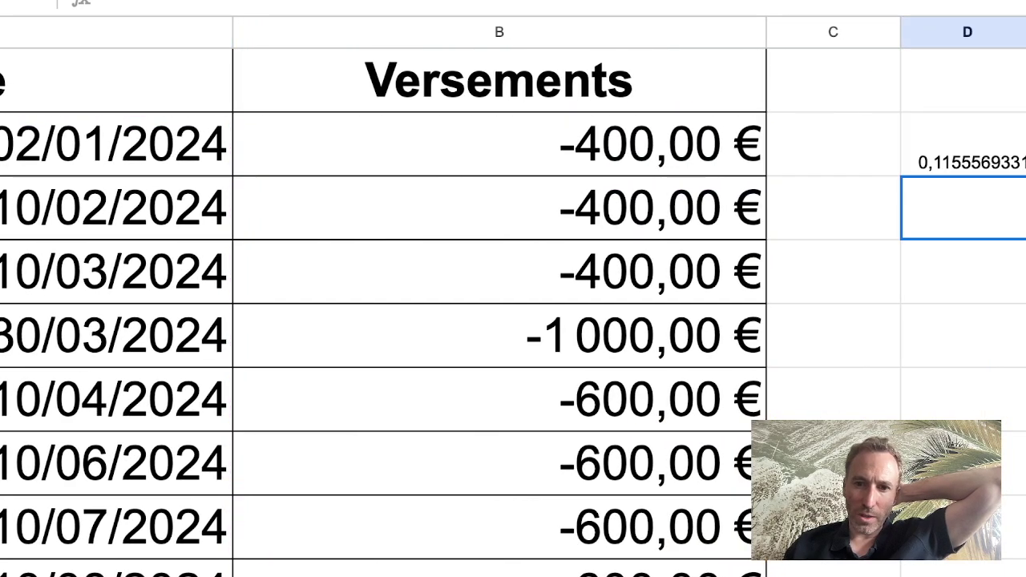
# Format the XIRR result in D2 as a percentage and enlarge its font
pyautogui.click(981, 131)
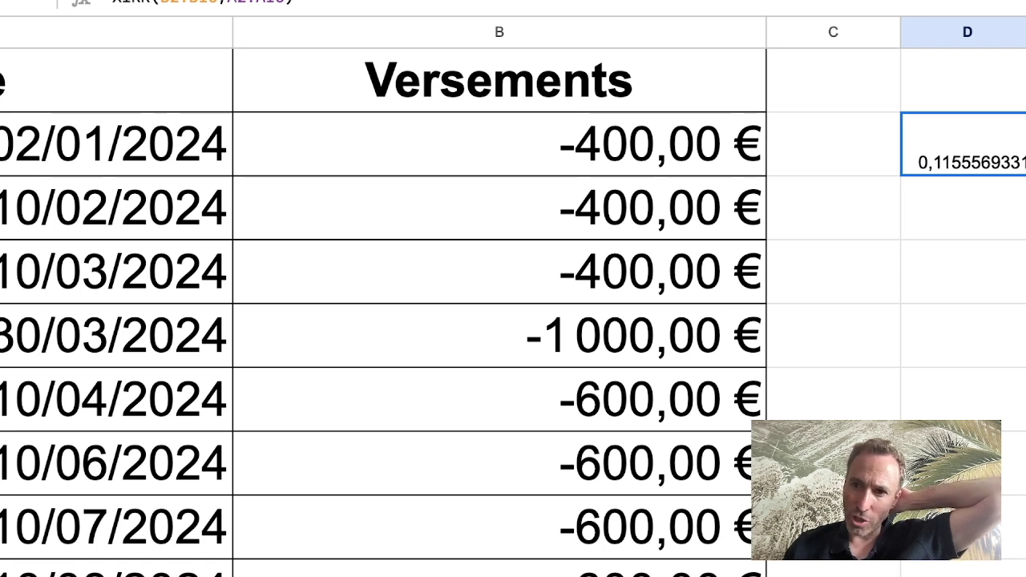
pyautogui.hotkey('ctrl', 'shift', '5')
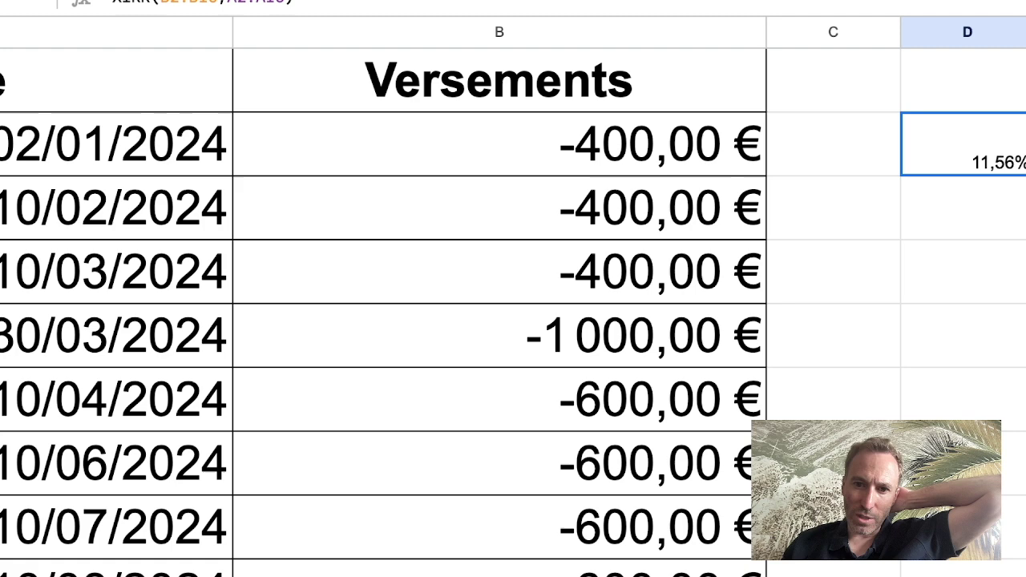
pyautogui.hotkey('ctrl', 'shift', '.')
pyautogui.hotkey('ctrl', 'shift', '.')
pyautogui.hotkey('ctrl', 'shift', '.')
pyautogui.hotkey('ctrl', 'shift', '.')
pyautogui.hotkey('ctrl', 'shift', '.')
pyautogui.hotkey('ctrl', 'shift', '.')
pyautogui.hotkey('ctrl', 'shift', '.')
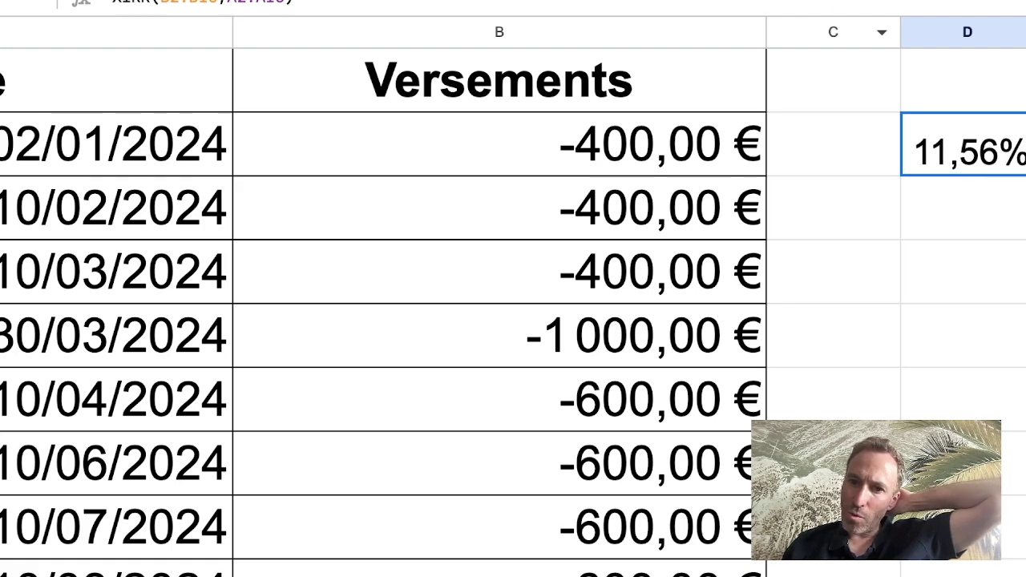
pyautogui.hscroll(5, 513, 296)
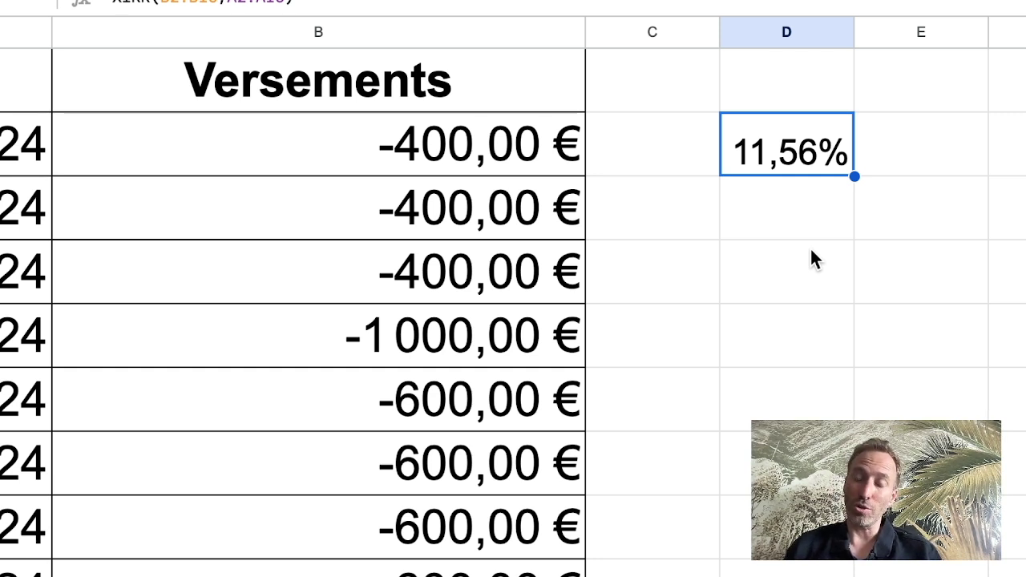
pyautogui.press('Right')
pyautogui.press('Down')
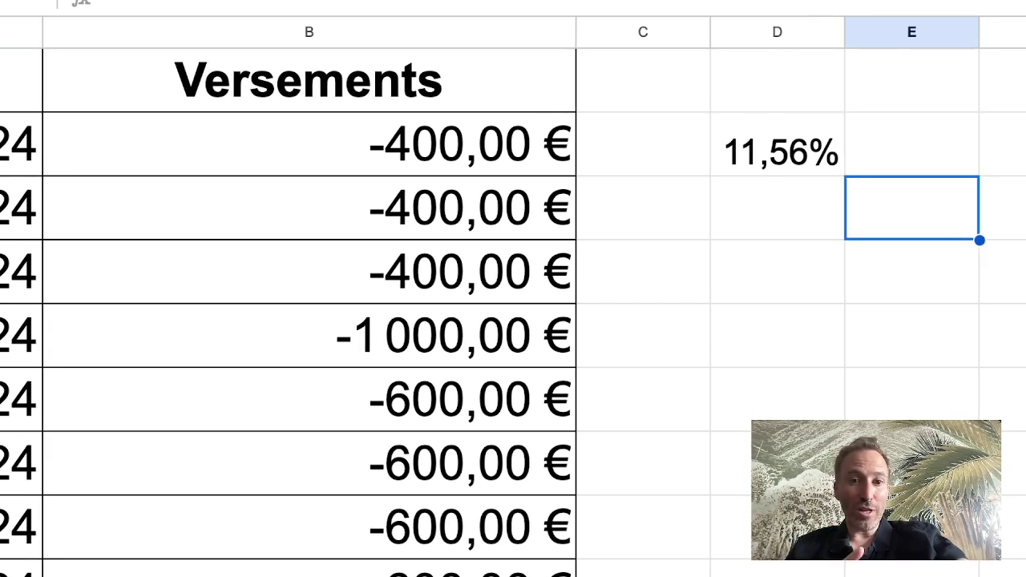